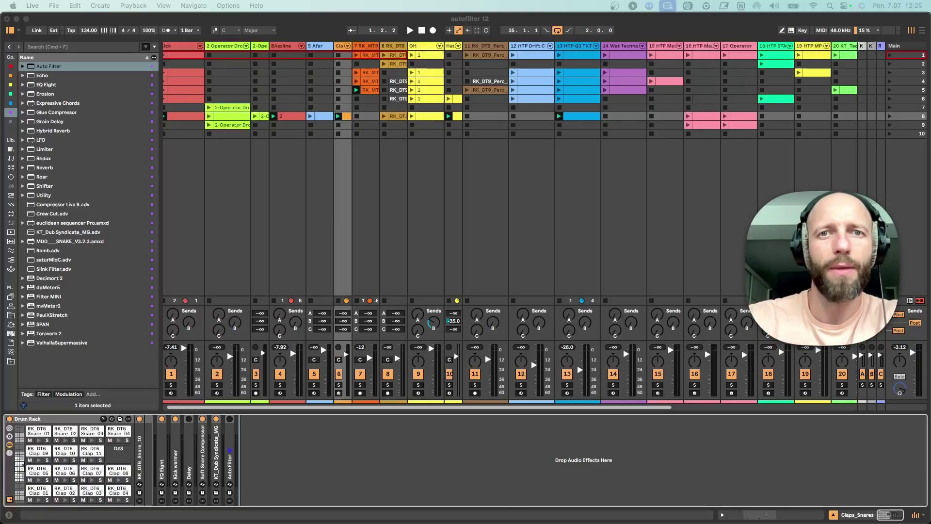
- Play the full set of running clips to hear the groove and stop playback
left_click(364, 242)
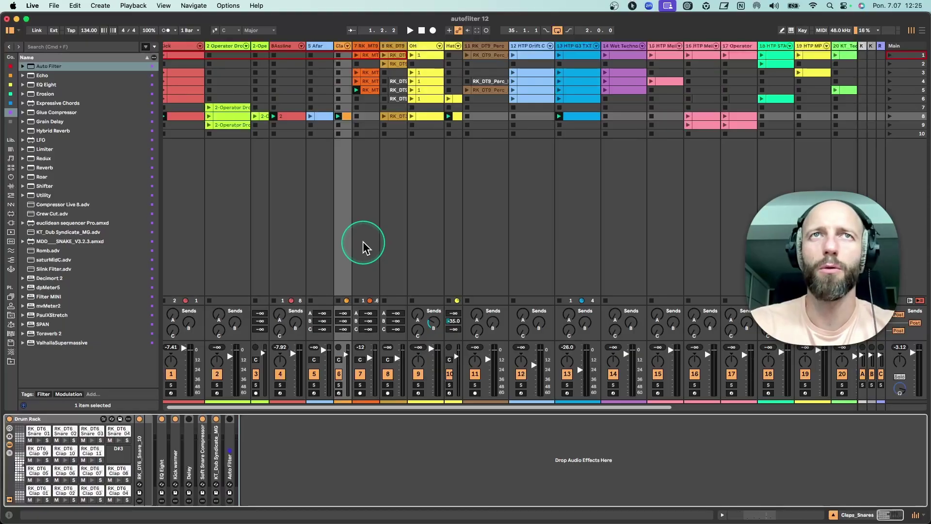
key("space")
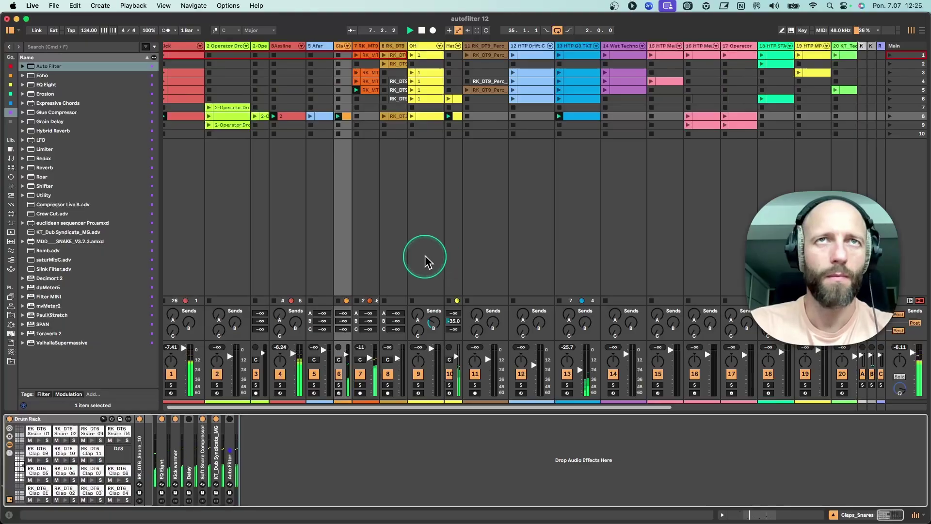
key("space")
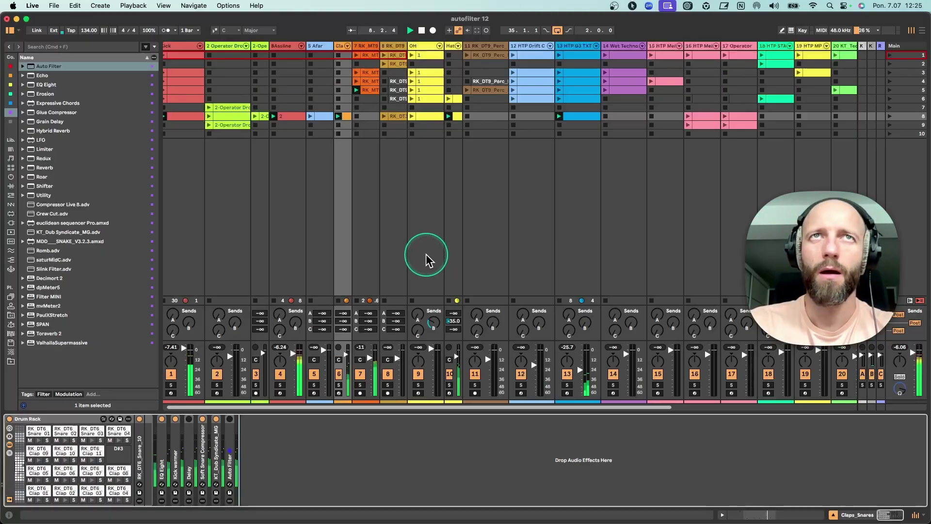
- Solo the Claps_Snares track, play it, and open its clip's notes in an enlarged clip editor
left_click(339, 384)
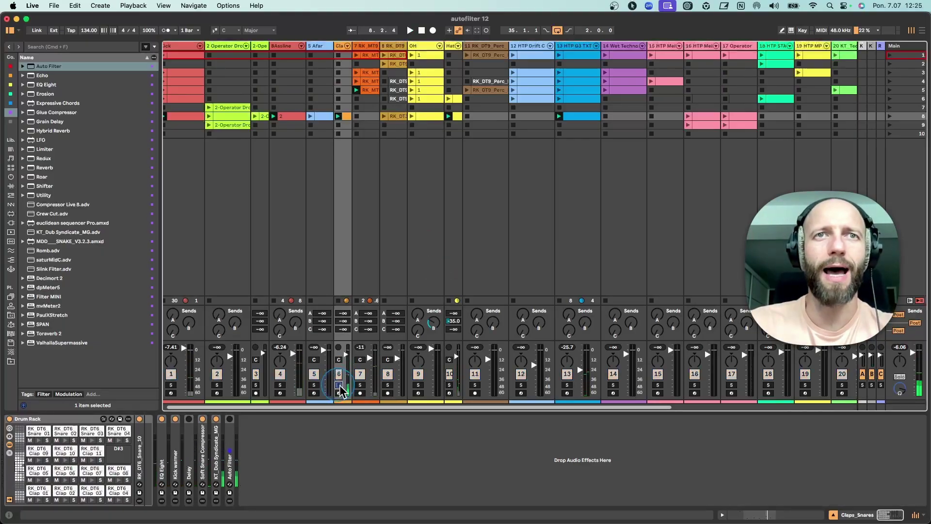
key("space")
left_click(340, 47)
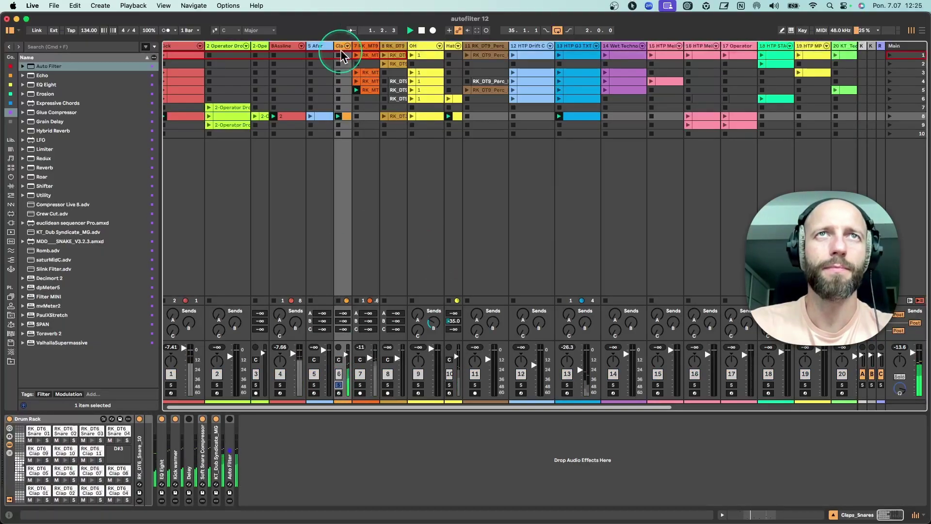
left_click(344, 117)
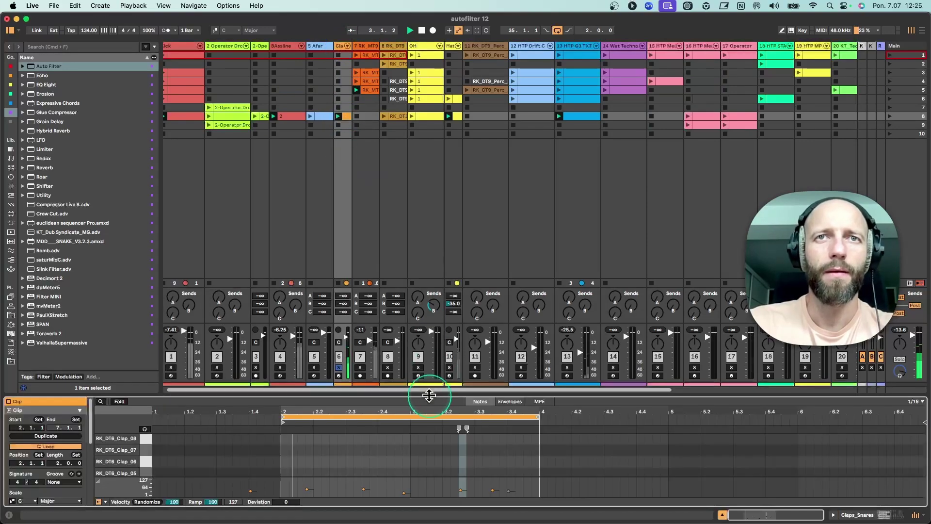
left_click_drag(427, 395, 438, 305)
key("space")
- Solo the Kick and Bassline tracks alongside Claps_Snares and play them with the Claps_Snares device chain shown
left_click(171, 277)
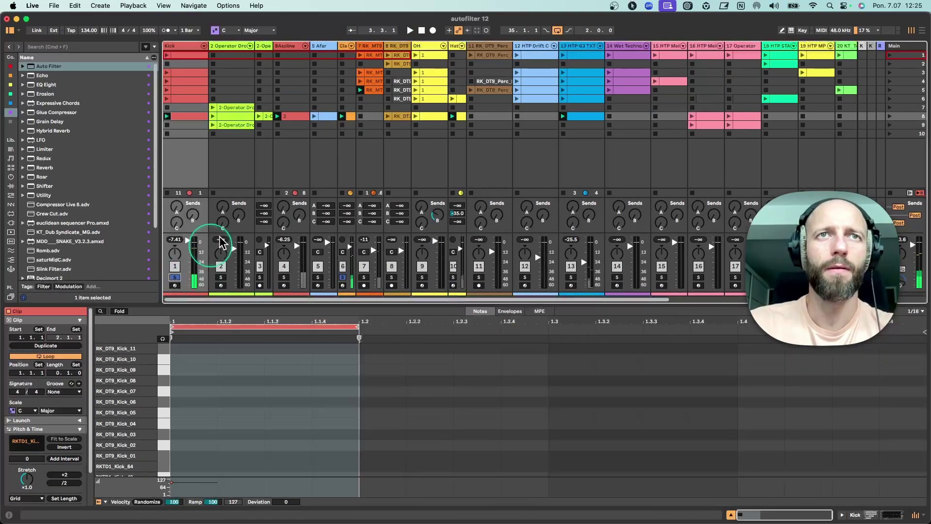
left_click(342, 46)
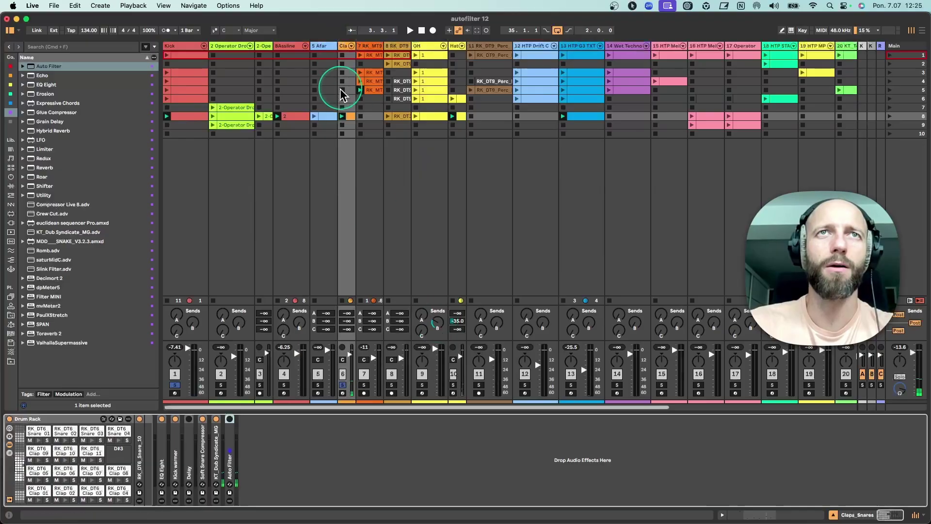
key("space")
left_click(284, 384)
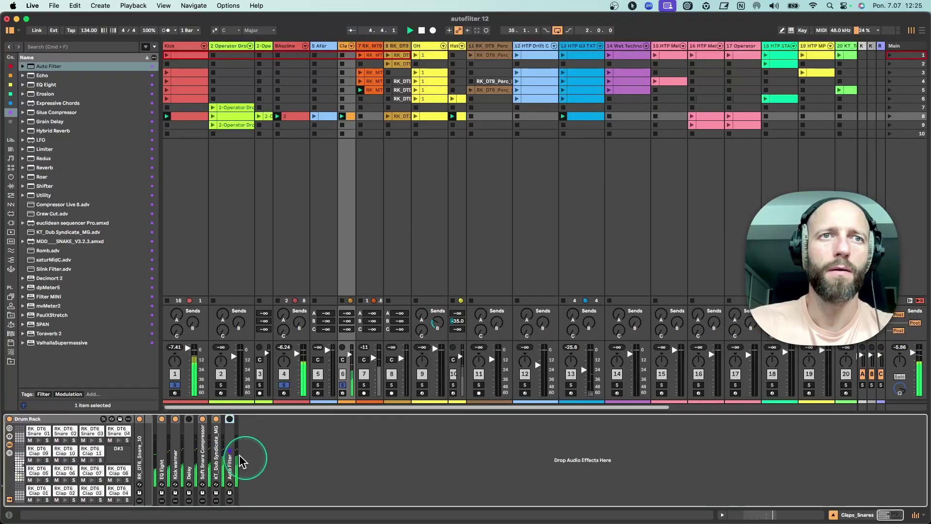
- Review the modulation settings of the KT_Dub Syndicate_MG echo, fold it, and unfold the Auto Filter after it
double_click(215, 449)
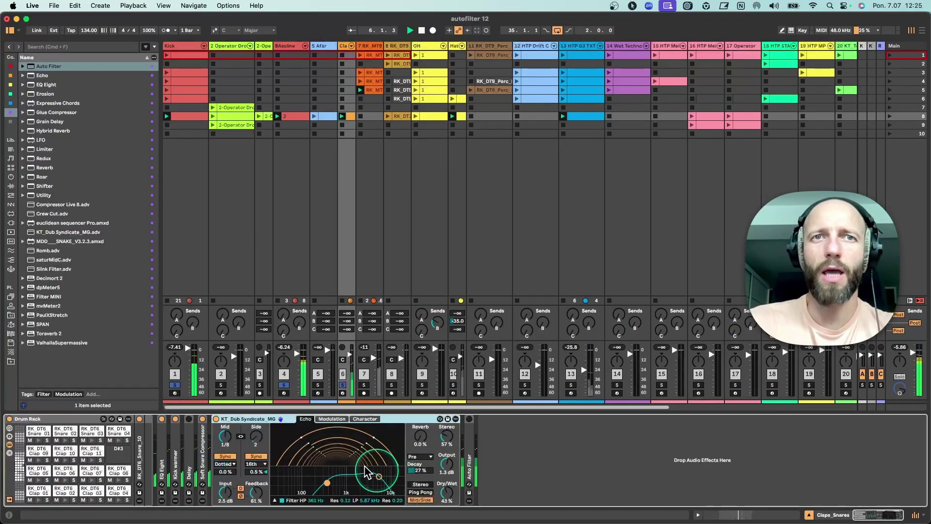
left_click(332, 419)
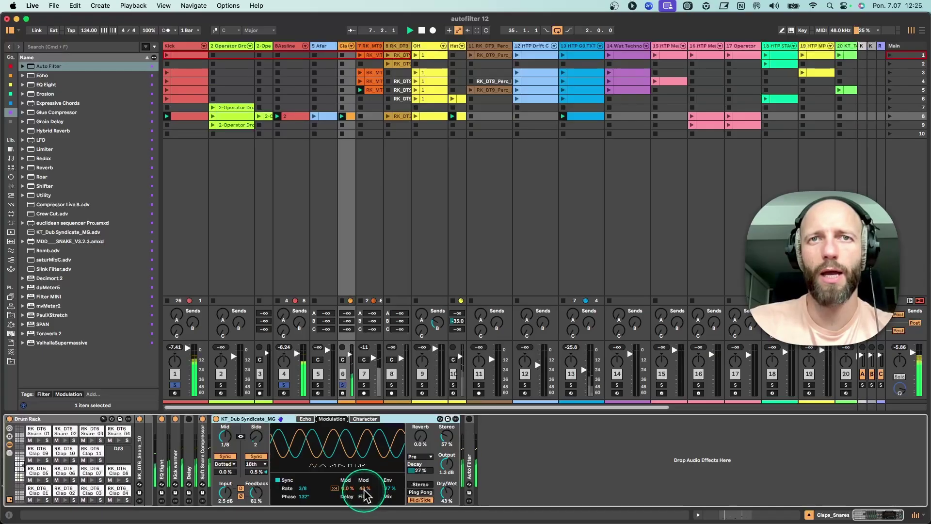
double_click(248, 419)
double_click(231, 438)
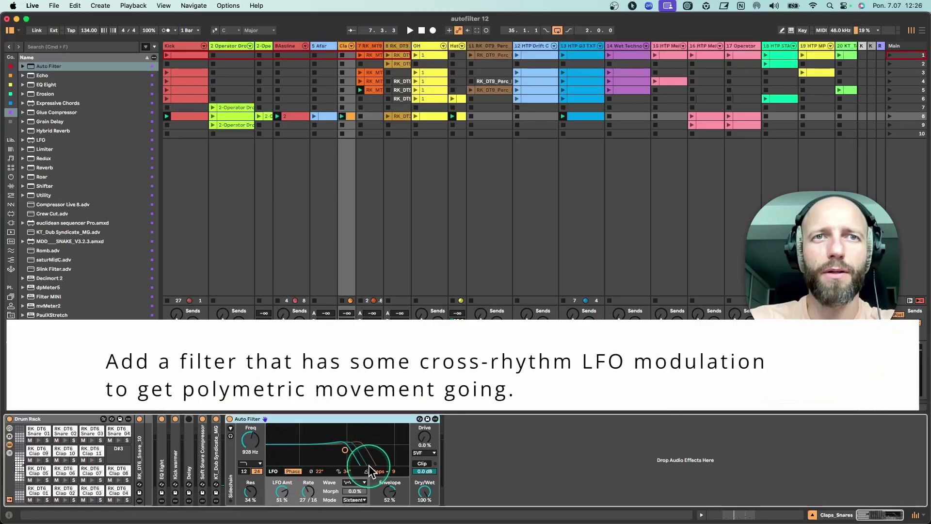
- Reset the Claps_Snares Auto Filter's envelope amount to 0% and, during playback, set its LFO phase to 59° and offset to 17°
left_click(391, 498)
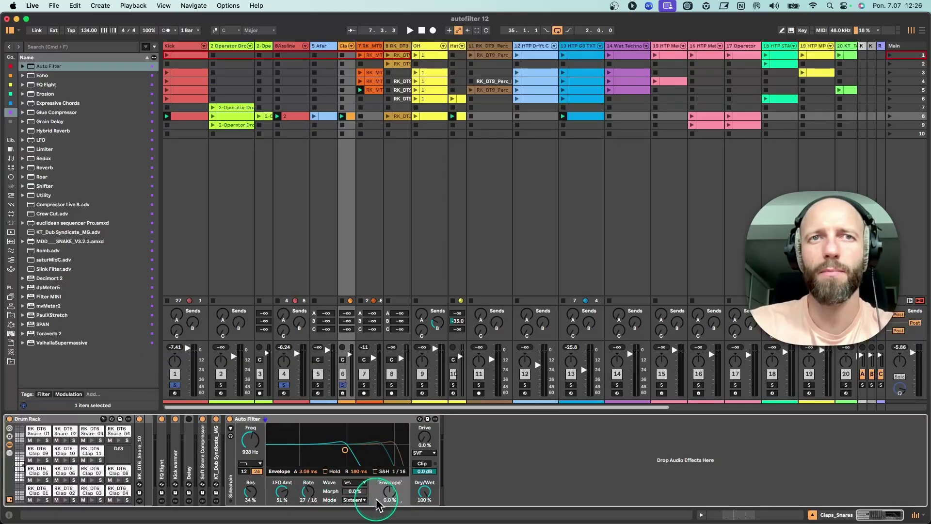
left_click(361, 500)
left_click(363, 504)
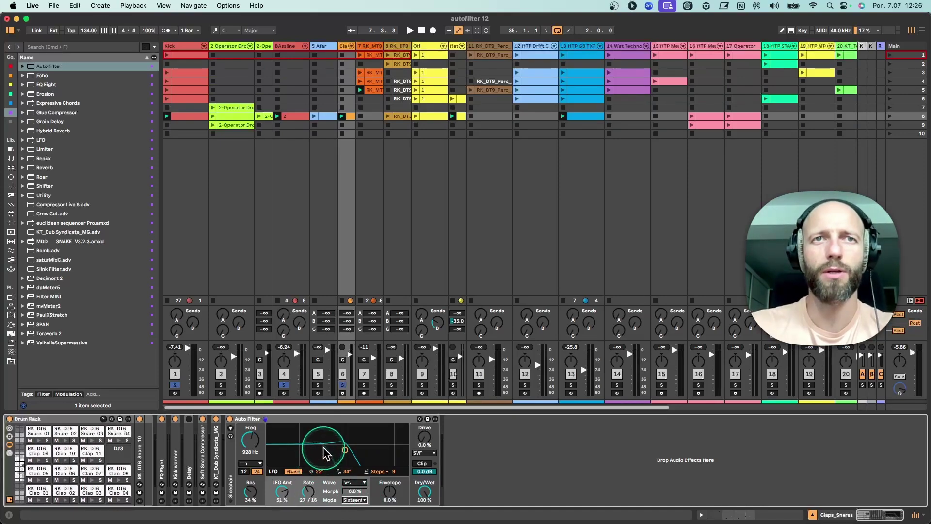
key("space")
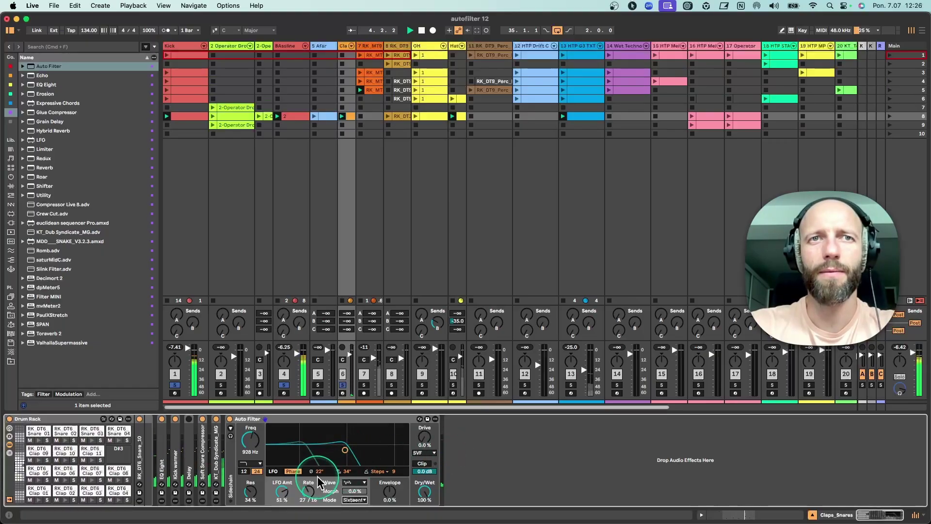
left_click_drag(320, 470, 346, 472)
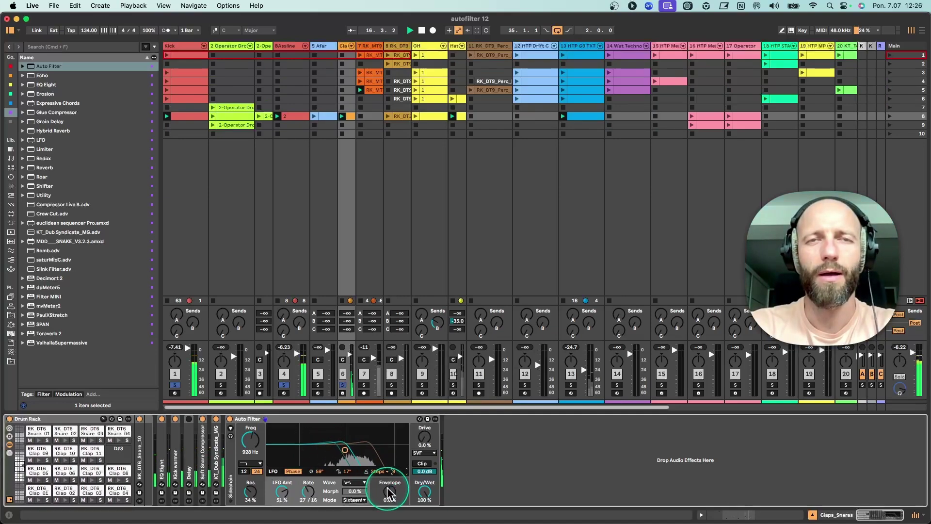
- Set the envelope amount of the Claps_Snares Auto Filter to 25%
left_click_drag(389, 492, 389, 486)
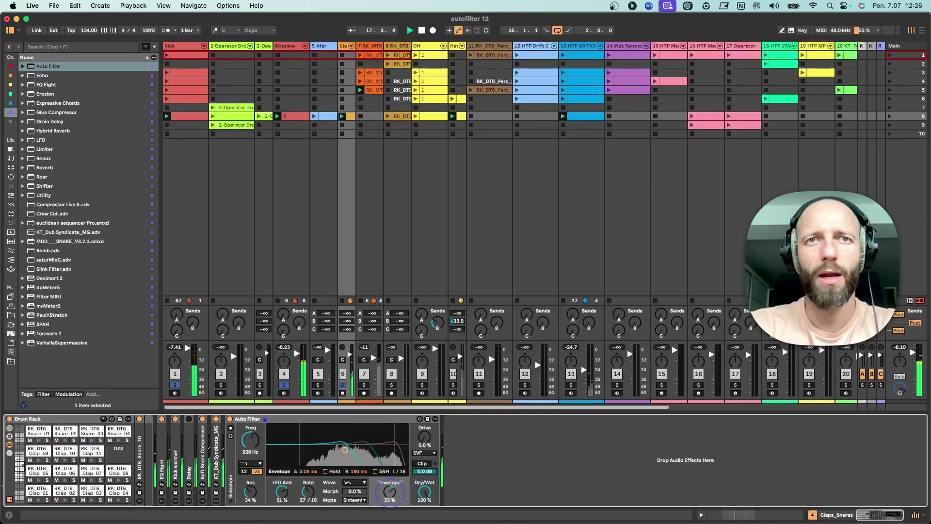
left_click(391, 493)
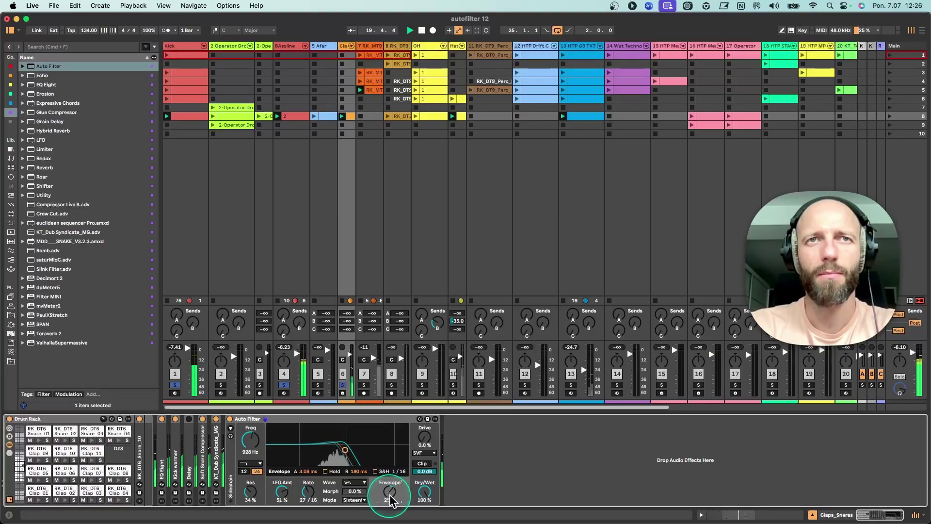
- Clear the soloed tracks and mute the Hats track
left_click(343, 385)
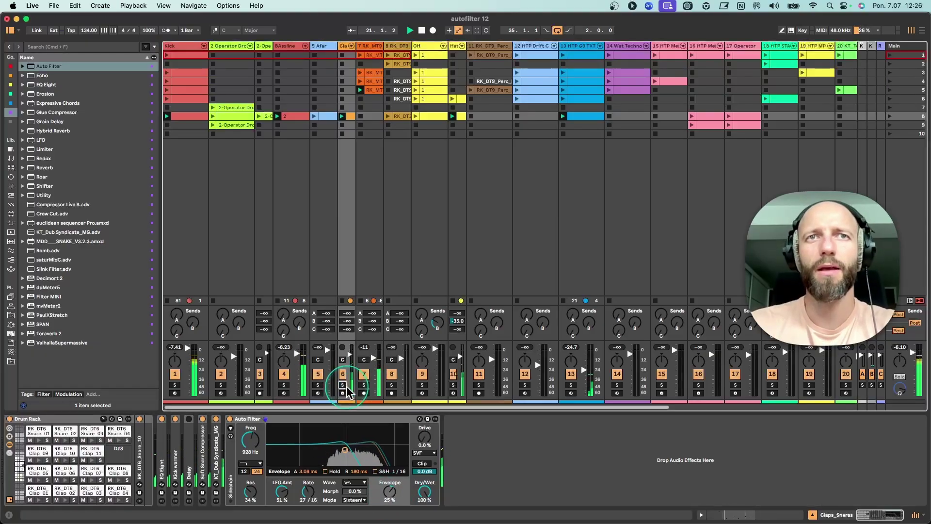
left_click(453, 383)
left_click(453, 374)
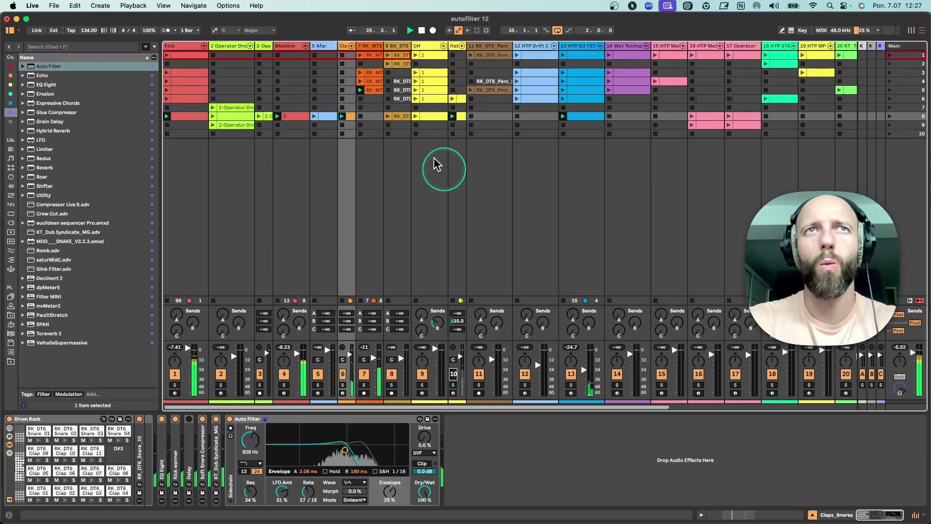
- Inspect the notes of the playing Claps_Snares clip and return to the track's device chain
double_click(347, 115)
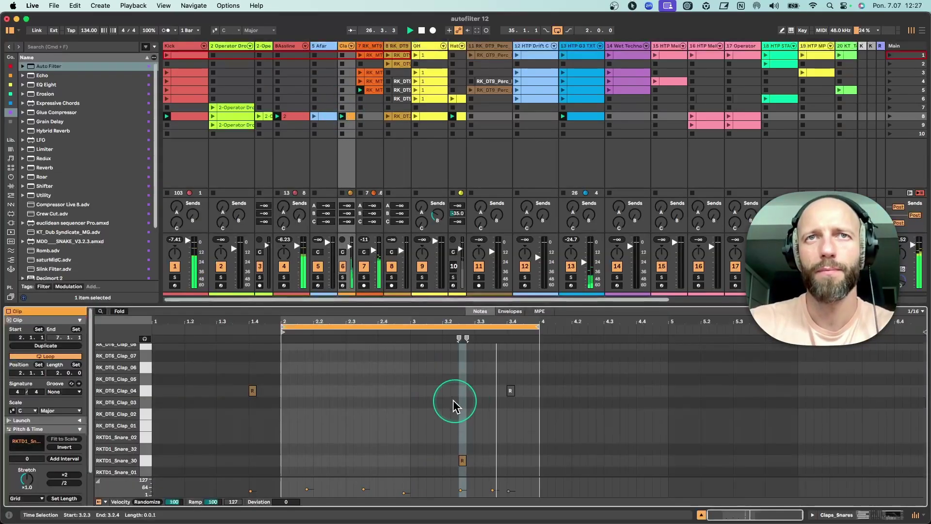
left_click_drag(411, 307, 438, 314)
left_click(346, 47)
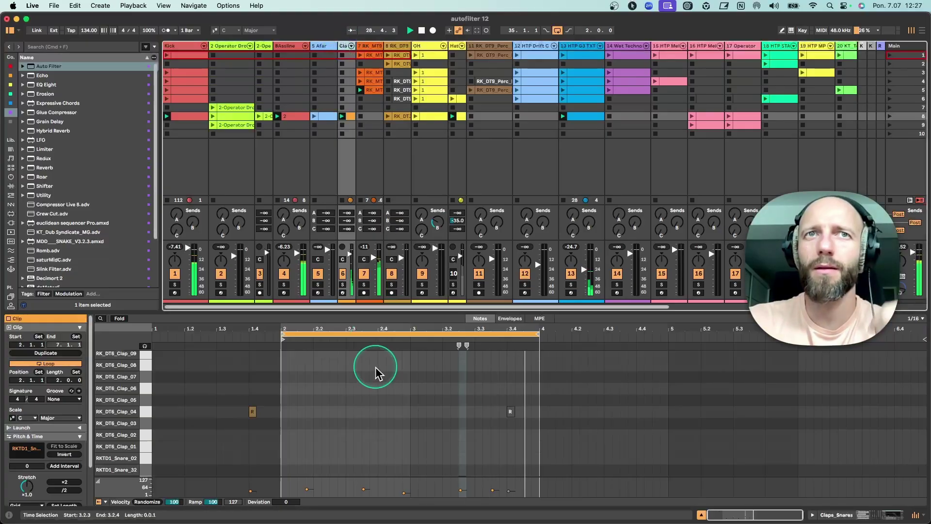
left_click(342, 46)
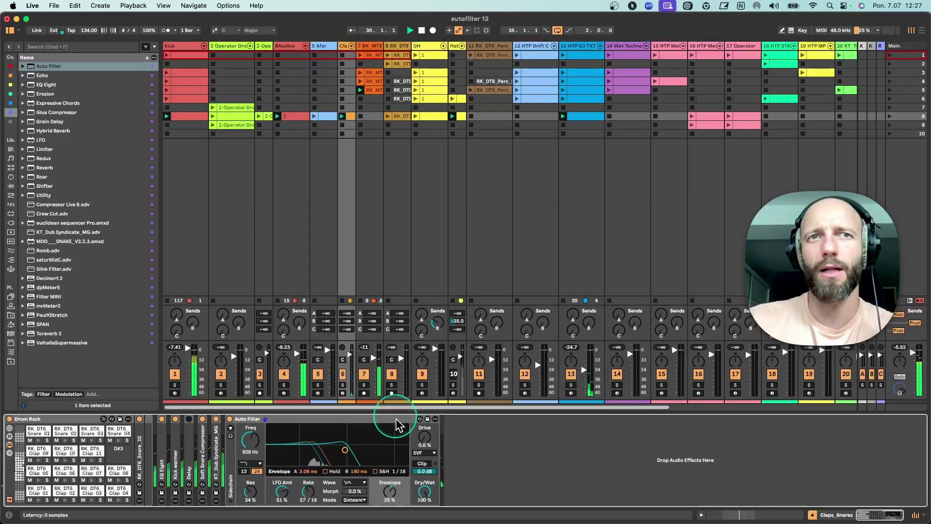
- Turn the Hats track back on and play the full groove
left_click(453, 375)
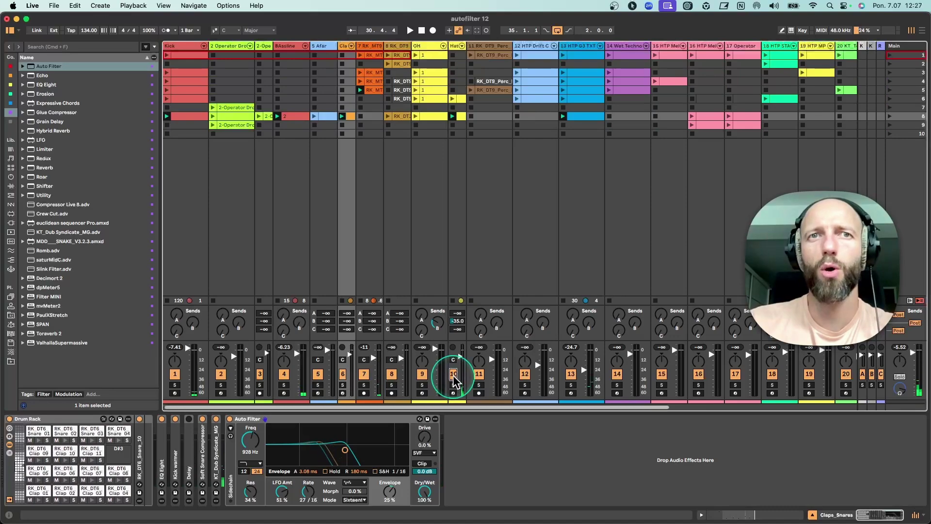
left_click(453, 374)
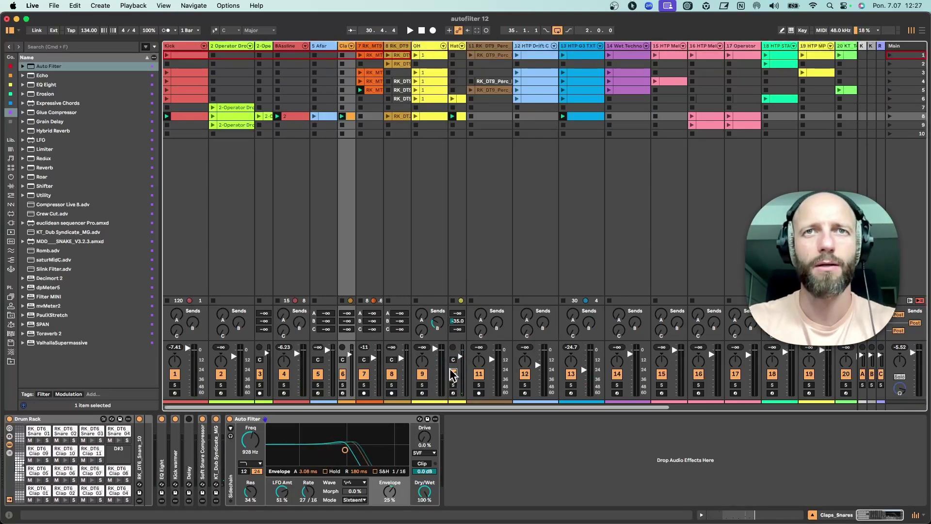
left_click(453, 375)
key("space")
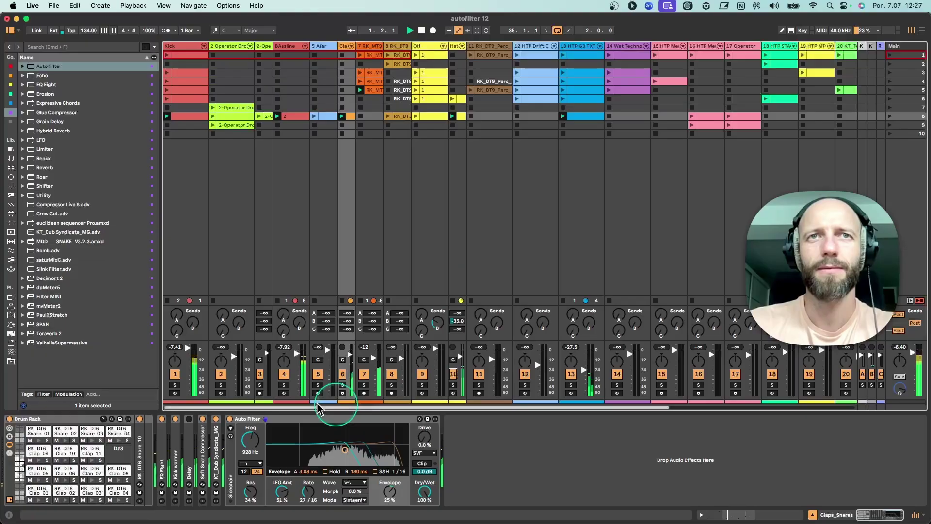
- Solo the Claps_Snares and Hats tracks and unfold both Auto Filters in the Hats device chain
left_click(340, 385)
left_click(453, 385)
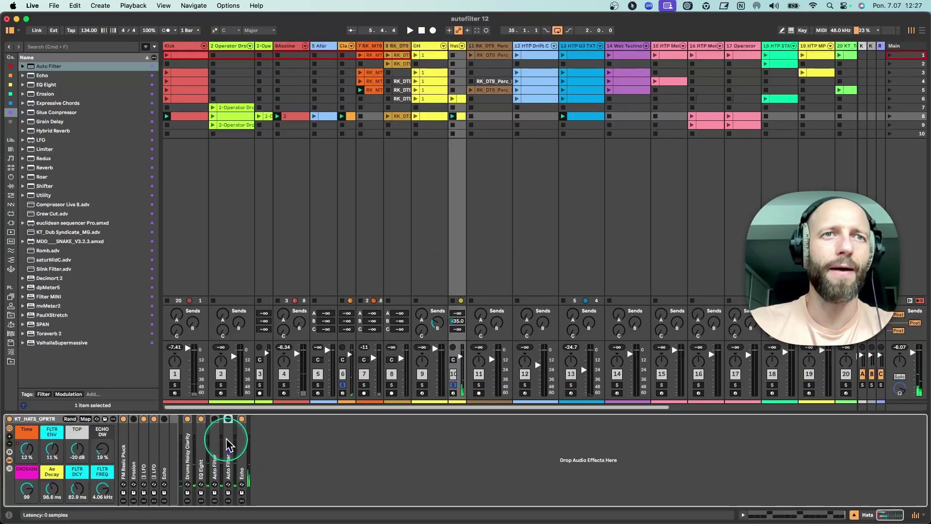
double_click(228, 444)
double_click(215, 429)
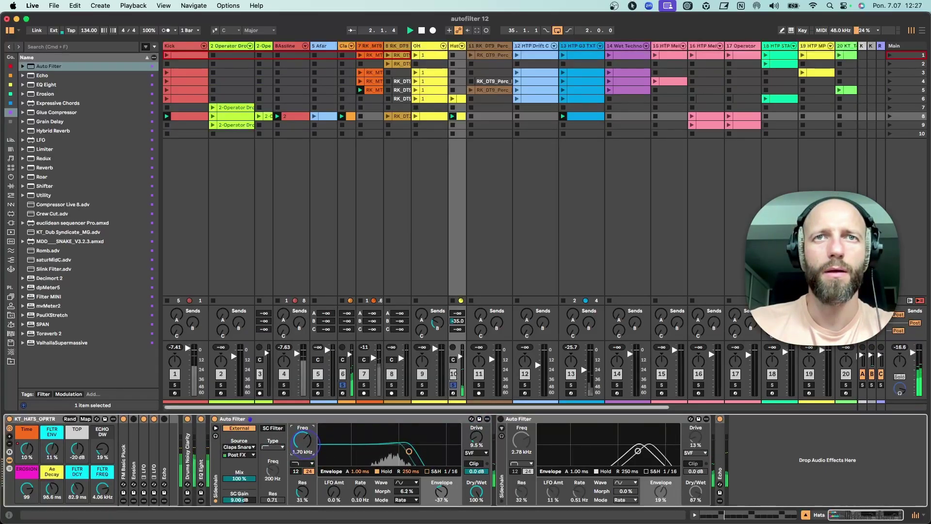
- Switch the external sidechain of the first Hats Auto Filter off and back on to compare the sound
left_click(245, 430)
left_click(305, 441)
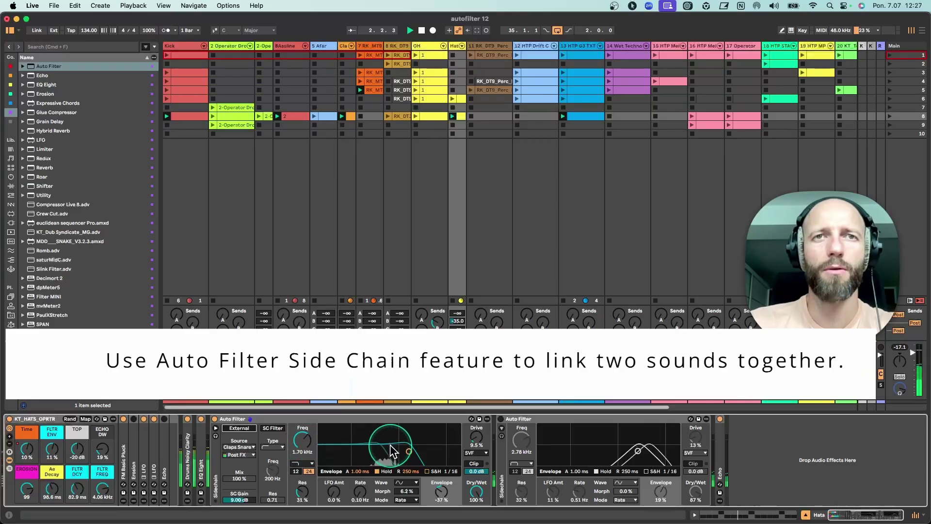
left_click(242, 429)
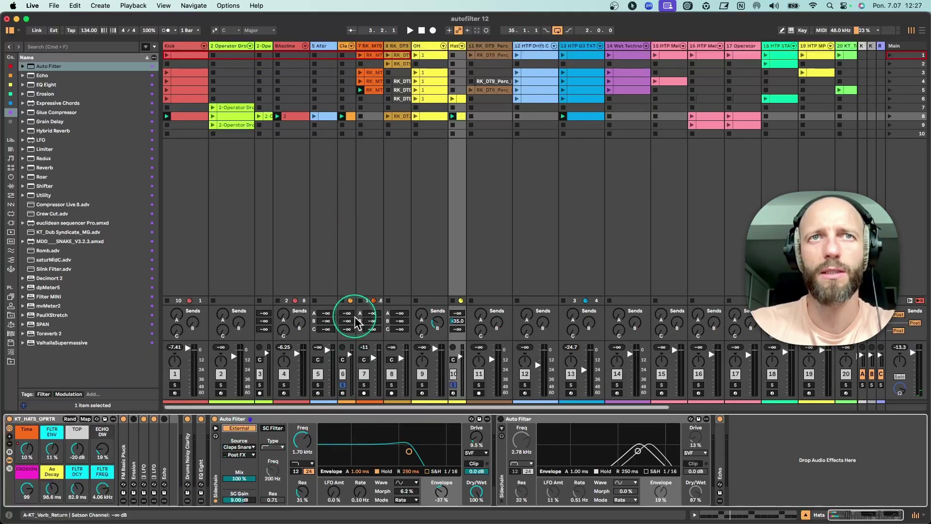
- Set the envelope amount of the sidechained Hats Auto Filter to -62% and play the soloed tracks
left_click(441, 494)
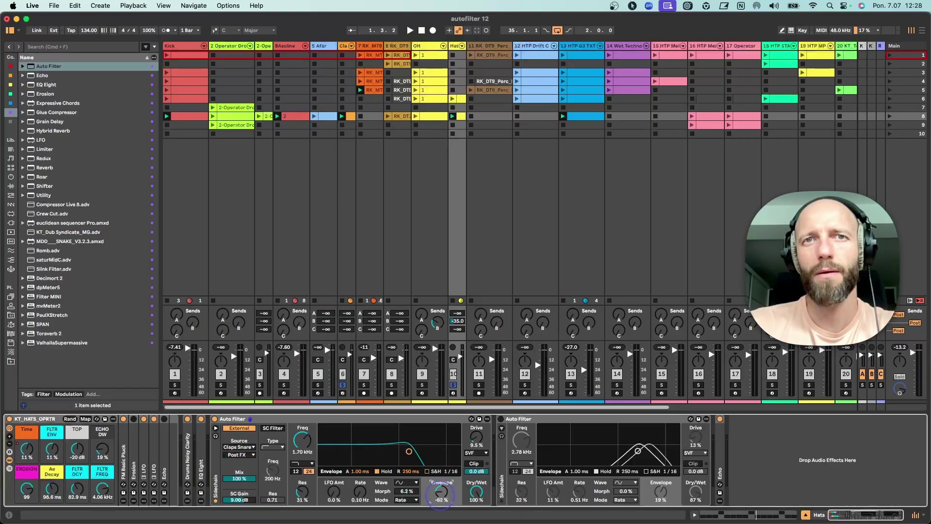
left_click_drag(442, 495, 441, 499)
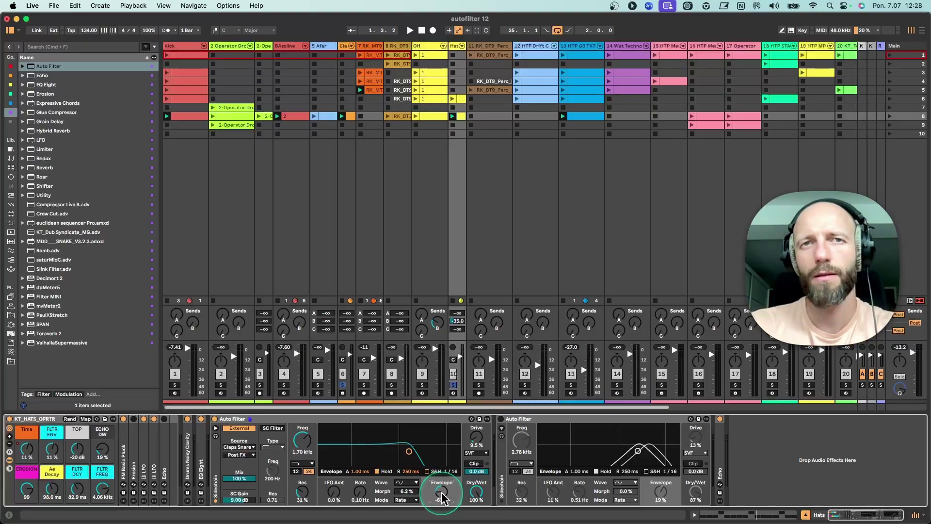
key("space")
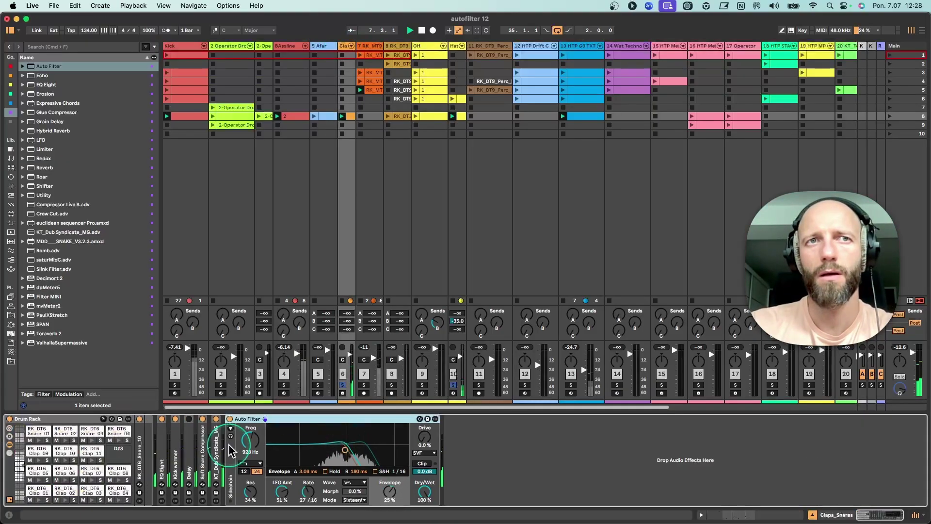
- Set the Claps_Snares Auto Filter to 599 Hz with a 9.5% envelope amount, and return to the Hats device chain
left_click_drag(257, 440, 259, 441)
left_click_drag(390, 491, 391, 496)
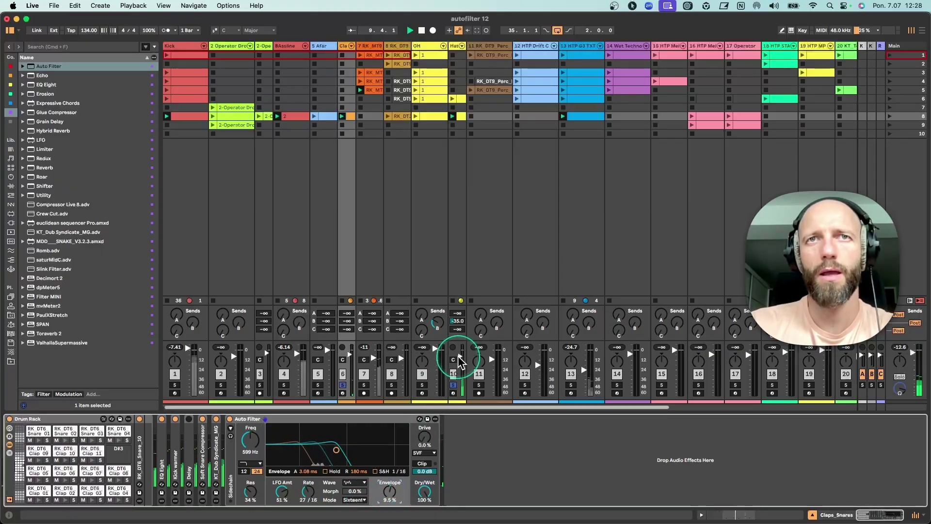
left_click(462, 47)
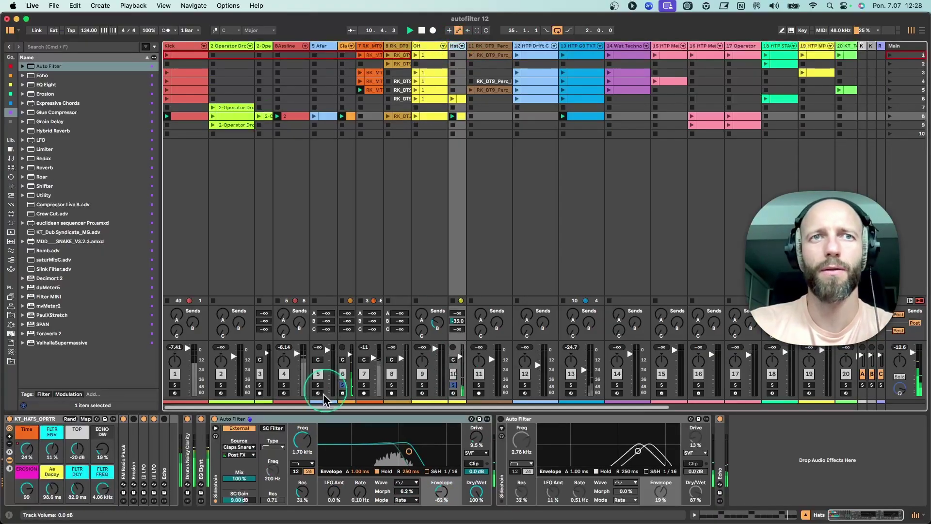
- Set the sidechained Hats Auto Filter's frequency to 5.08 kHz and unsolo the Claps_Snares and Hats tracks
left_click(302, 440)
left_click_drag(302, 440, 303, 429)
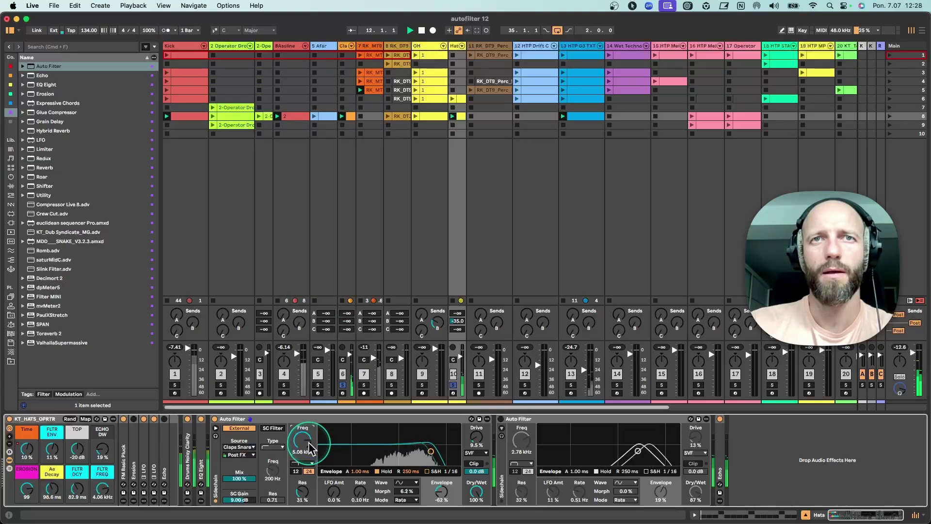
left_click(349, 490)
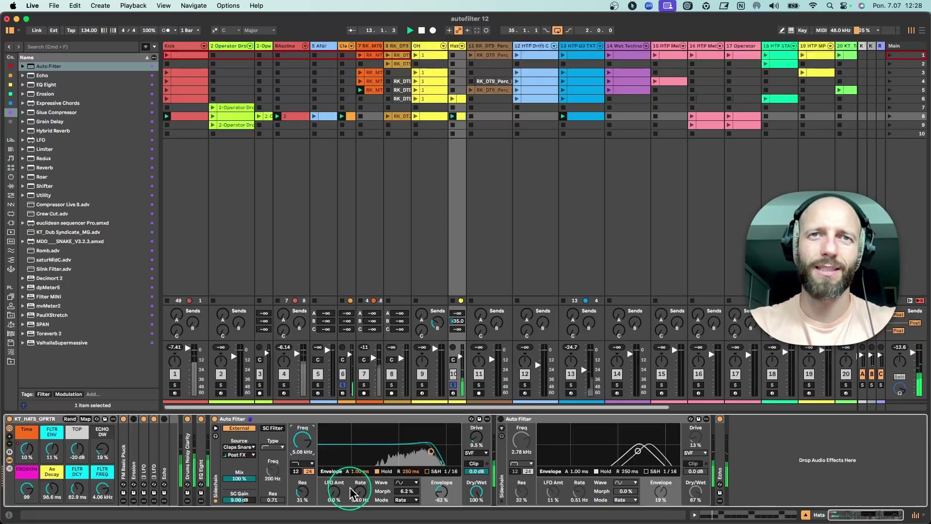
left_click(453, 384)
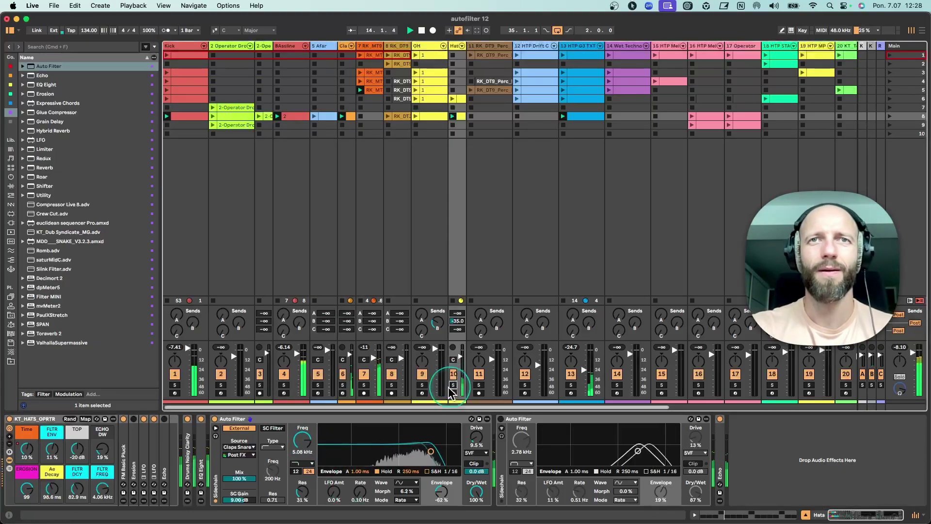
left_click(347, 354)
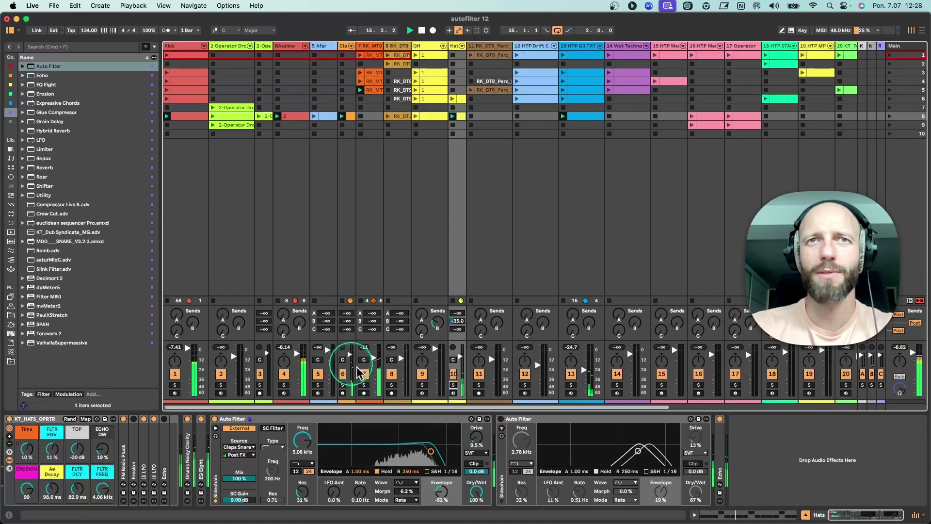
- Try a positive 55% envelope amount and a 1.79 kHz frequency on the sidechained Hats Auto Filter while playing the full mix
left_click(302, 449)
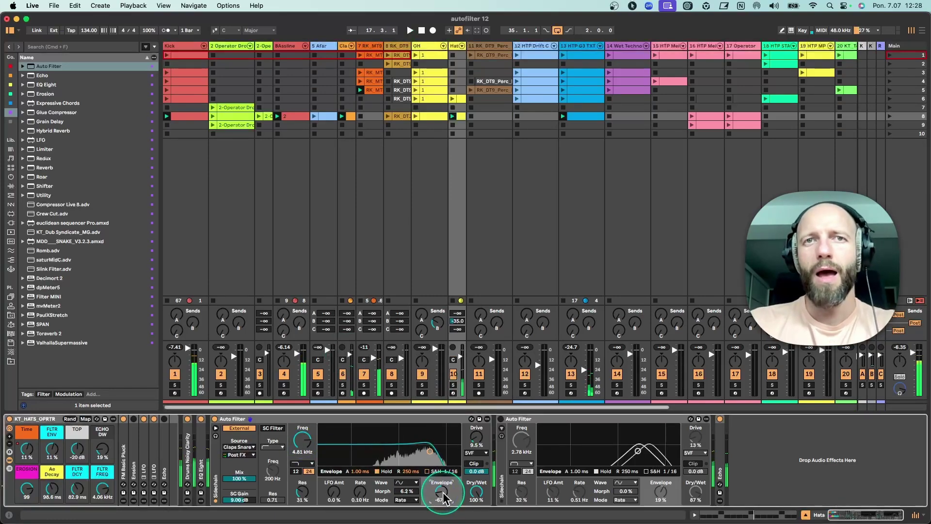
left_click_drag(443, 497, 443, 463)
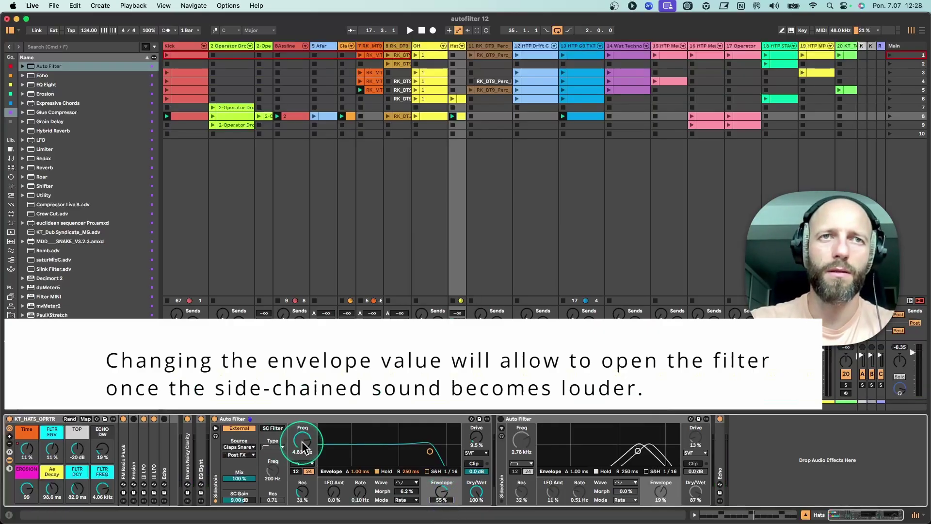
left_click_drag(301, 440, 302, 449)
key("space")
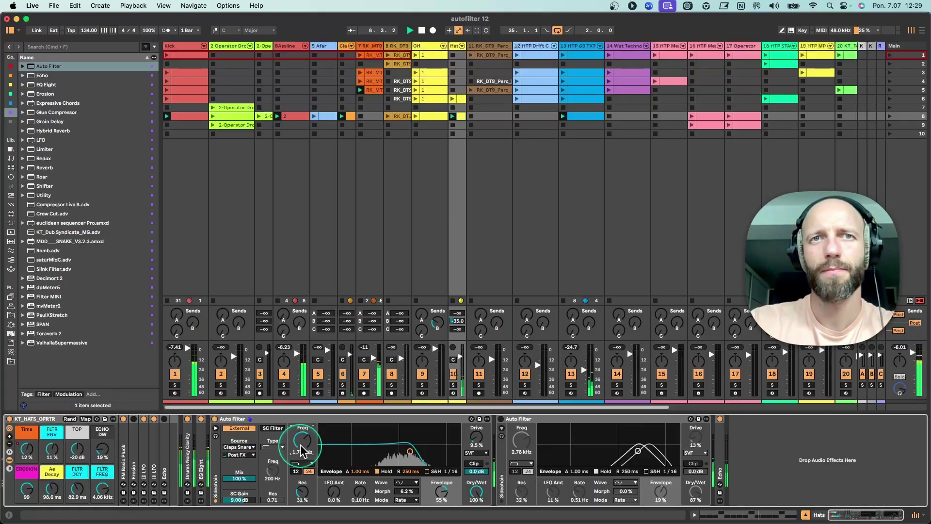
left_click(410, 452)
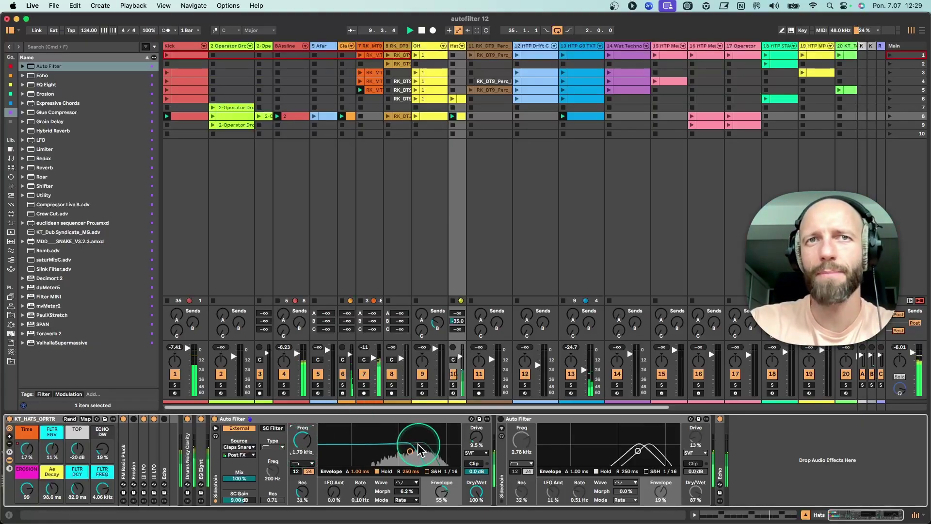
- Set the sidechained Hats Auto Filter to a -62% envelope amount and 2.11 kHz, and stop playback
left_click(439, 491)
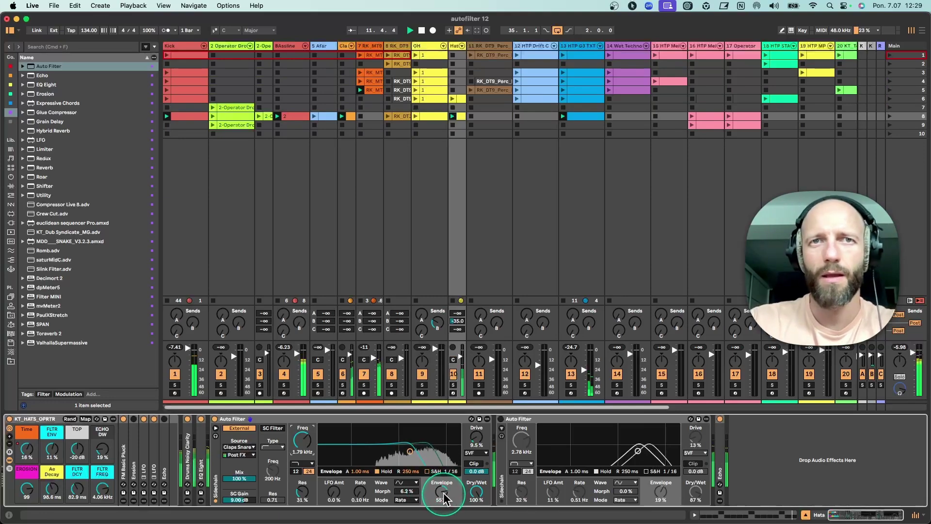
left_click_drag(444, 498, 444, 507)
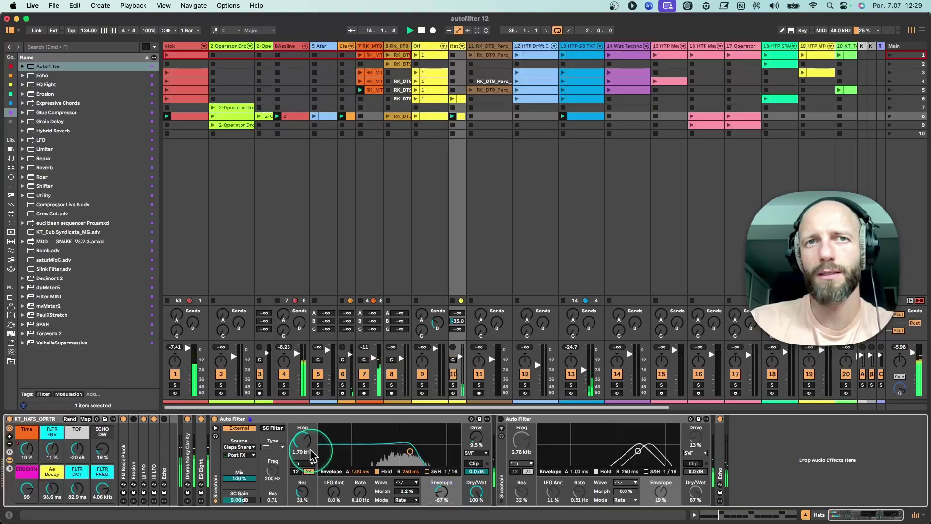
left_click(441, 492)
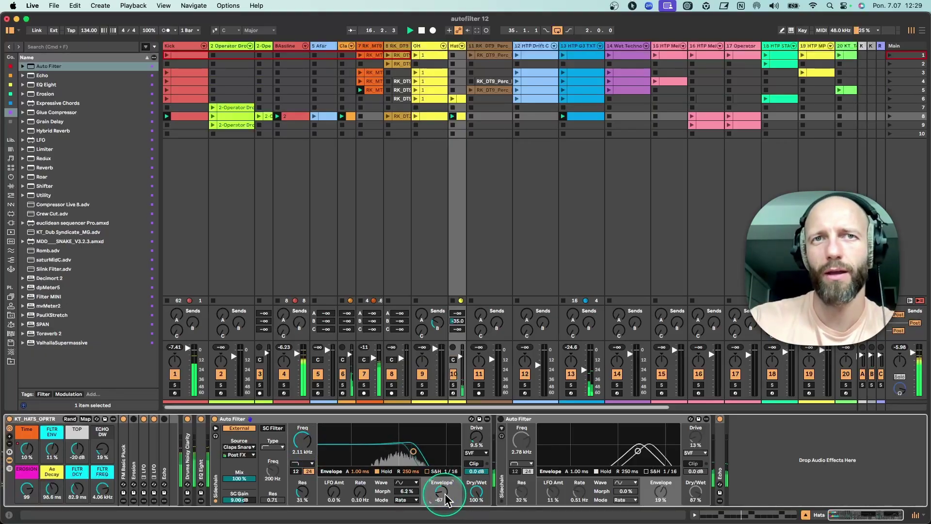
left_click_drag(446, 500, 444, 497)
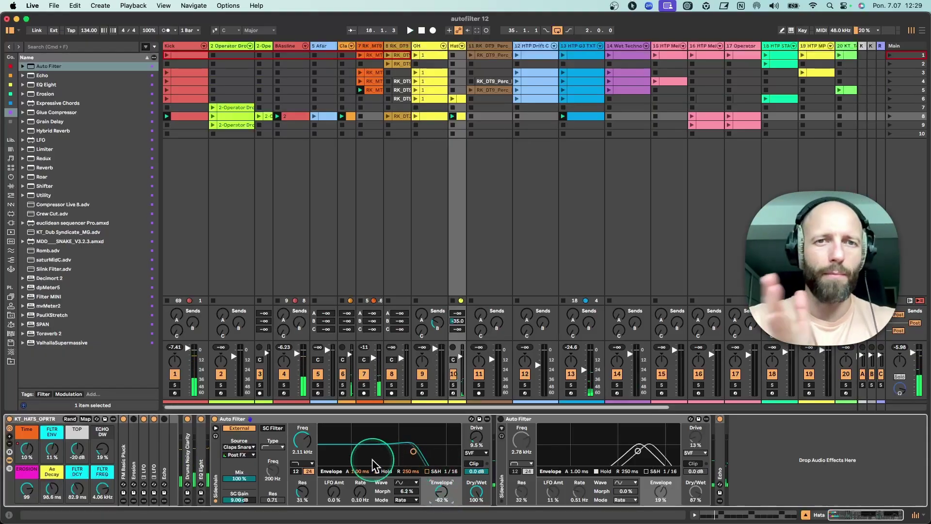
key("space")
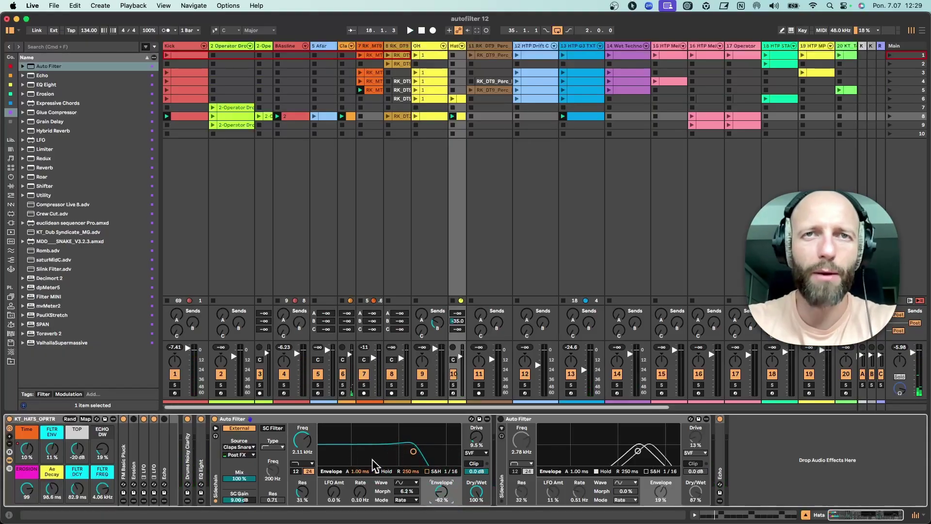
- Launch the scene 8 clip on the 17-Operator track in solo, fold its second Auto Filter and unfold Operator
double_click(302, 420)
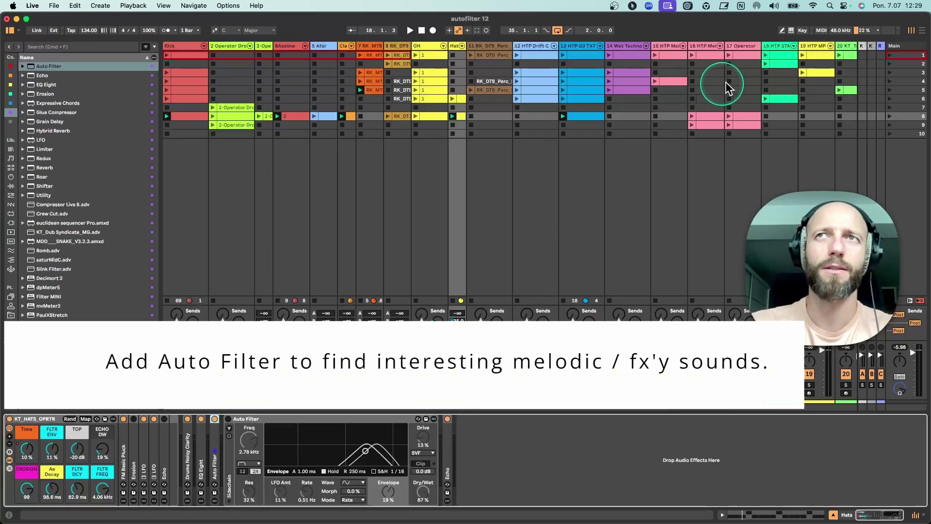
left_click(729, 116)
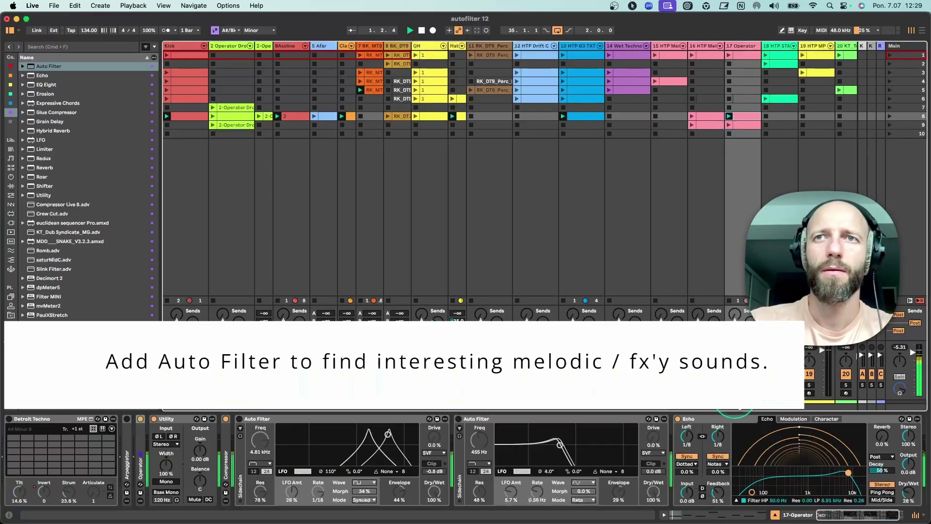
double_click(492, 418)
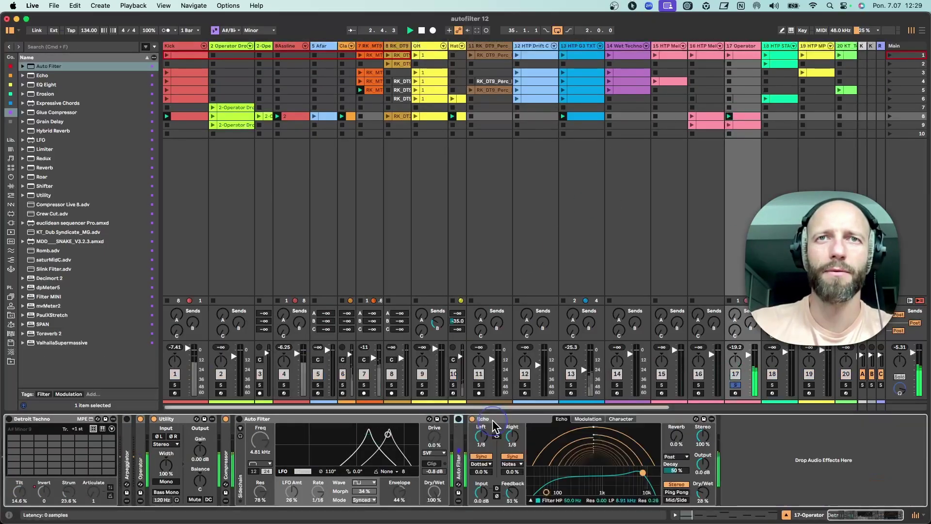
double_click(140, 439)
- Examine the notes of the Operator track's scene 8 clip, return to its device chain and play it
double_click(734, 117)
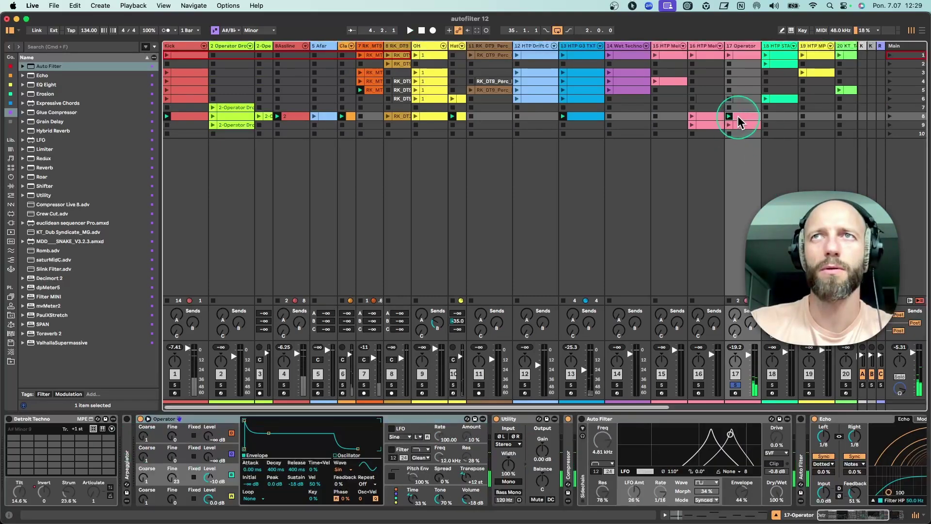
key("space")
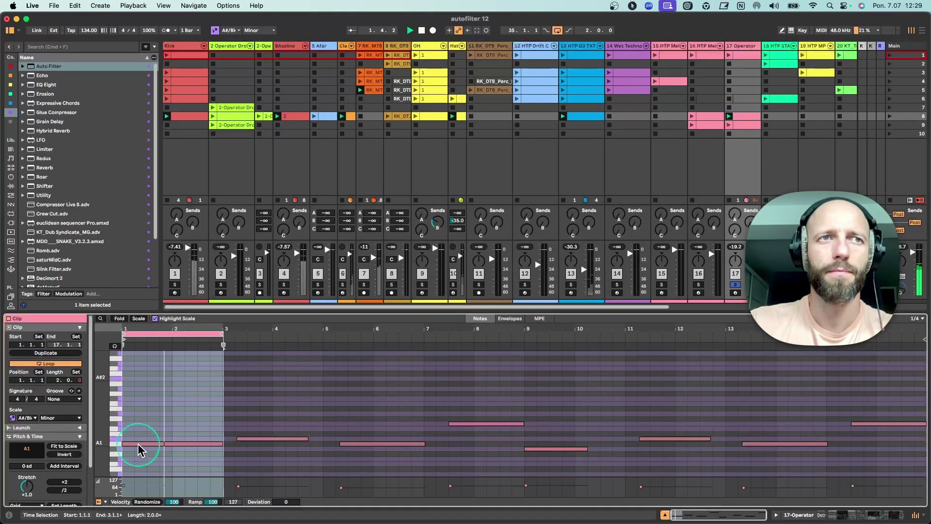
key("shift+Tab")
key("space")
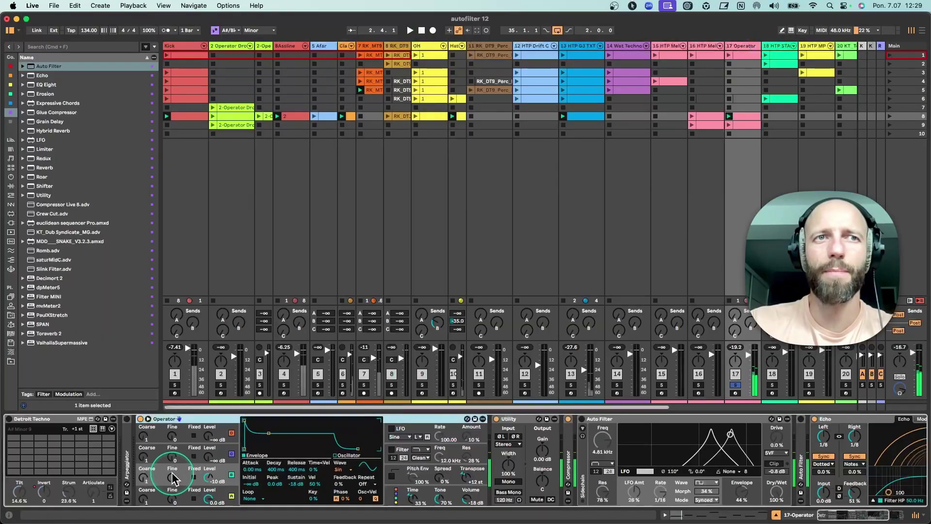
key("space")
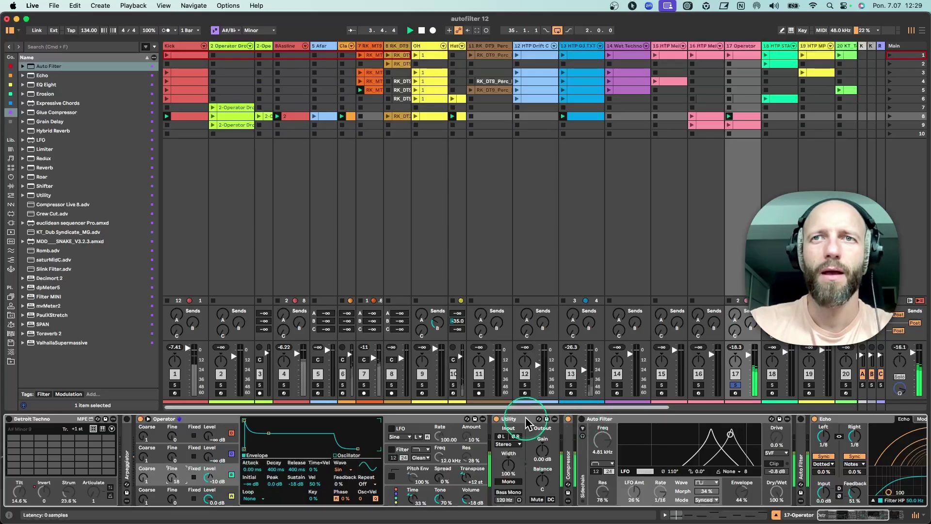
- Activate the Operator track's first Auto Filter, fold Operator, and set the filter to MS2 with Clip on and 22% drive
left_click(582, 419)
double_click(433, 418)
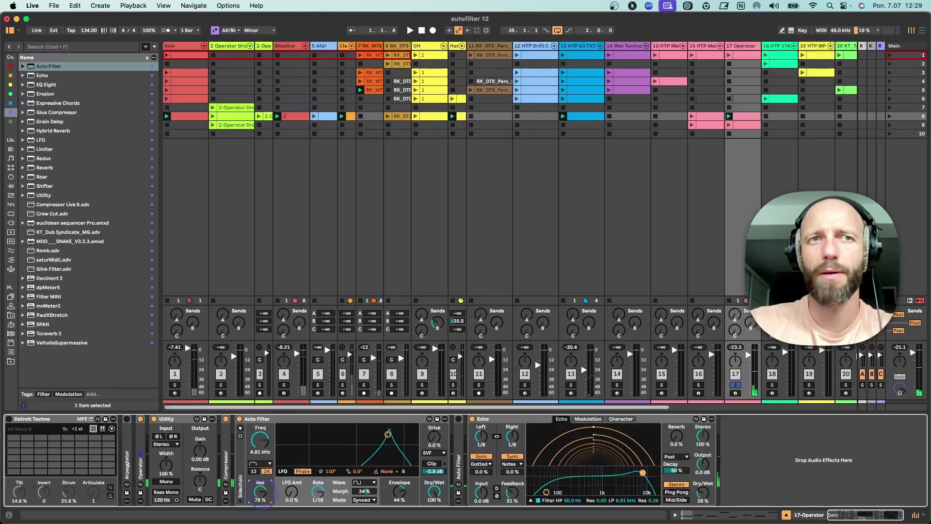
left_click(430, 453)
left_click(439, 471)
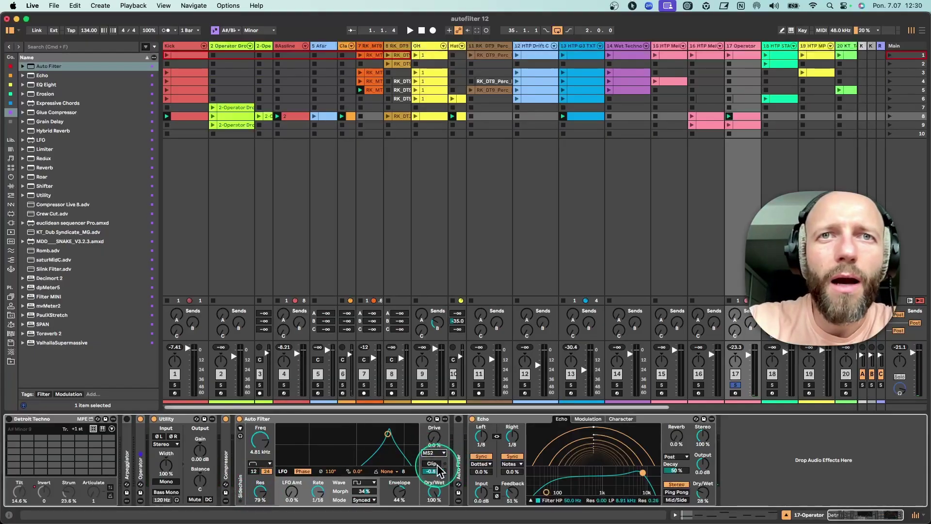
left_click(432, 463)
left_click_drag(434, 437, 434, 426)
- Play the soloed Operator clip and tune its Auto Filter to 3.29 kHz with 85% resonance
key("space")
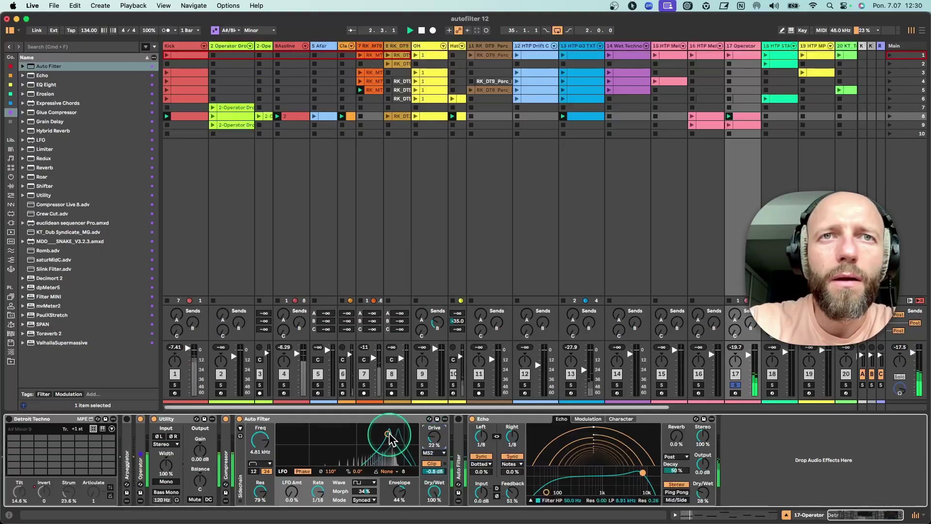
mouse_move(388, 432)
left_mouse_down()
mouse_move(342, 432)
mouse_move(380, 430)
left_mouse_up()
left_click(308, 477)
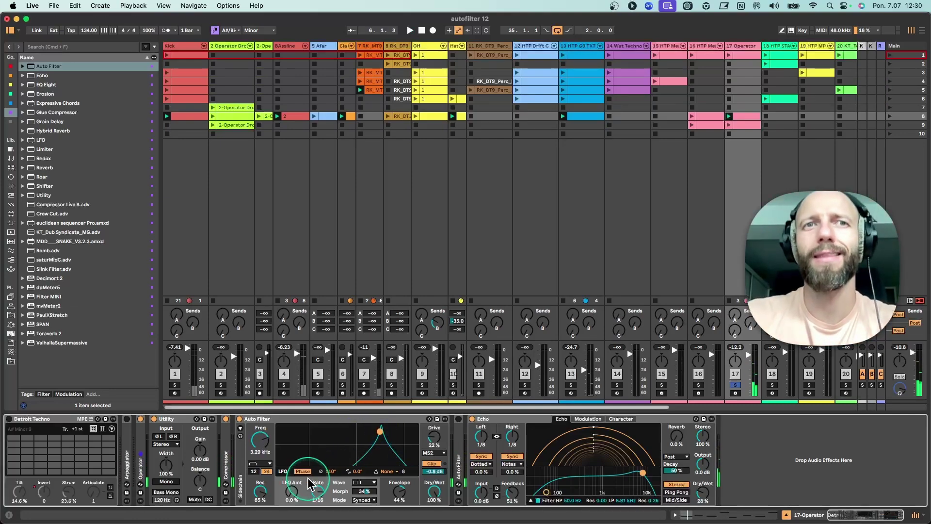
- Set the Auto Filter's LFO amount to 14%, its morph and phase to zero and the envelope to 0%, and play
left_click(291, 500)
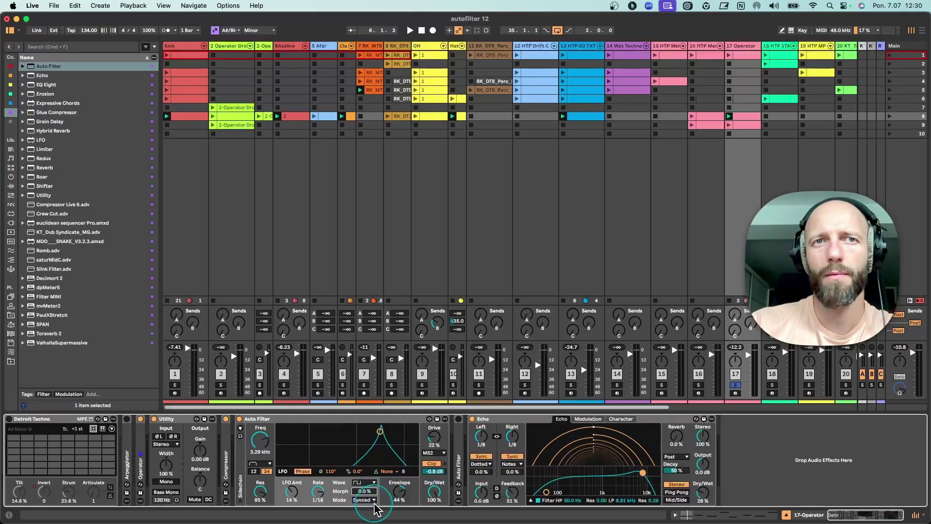
left_click_drag(336, 471, 331, 493)
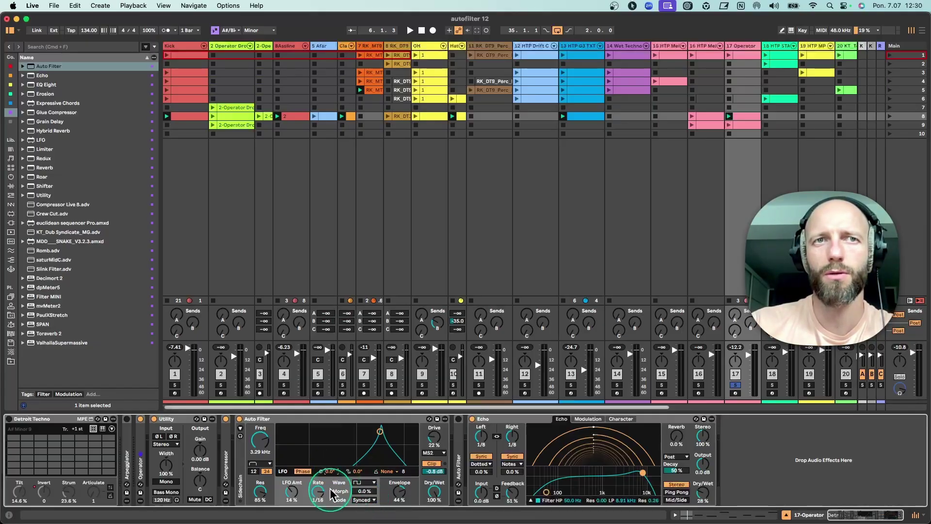
left_click(400, 504)
key("Delete")
key("space")
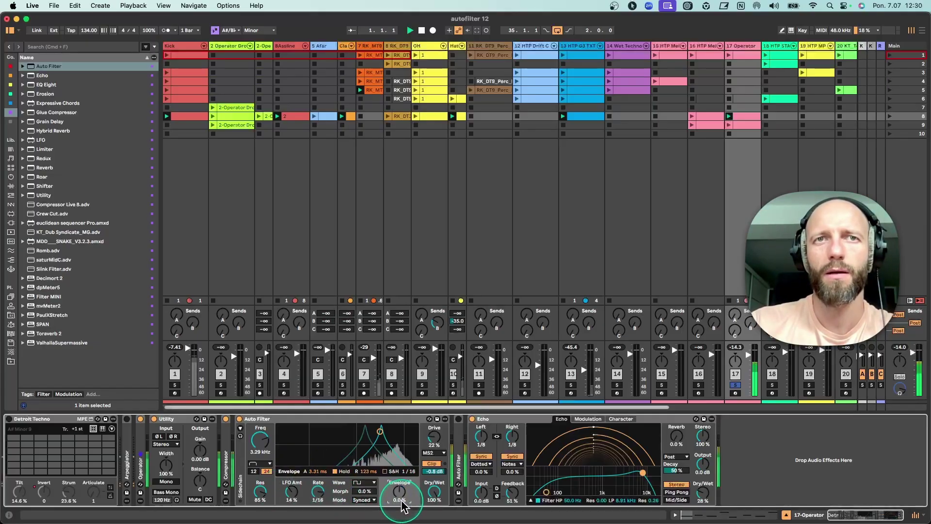
- Try LFO amounts from 0% up to 45% on the Operator track's Auto Filter during playback
mouse_move(292, 492)
left_mouse_down()
mouse_move(292, 478)
mouse_move(291, 497)
left_mouse_up()
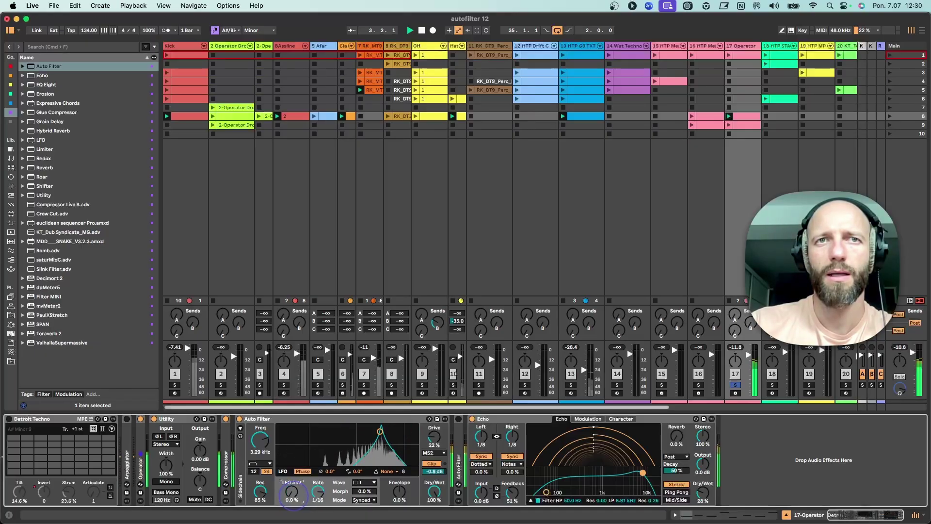
left_click(294, 501)
left_click_drag(294, 501, 294, 499)
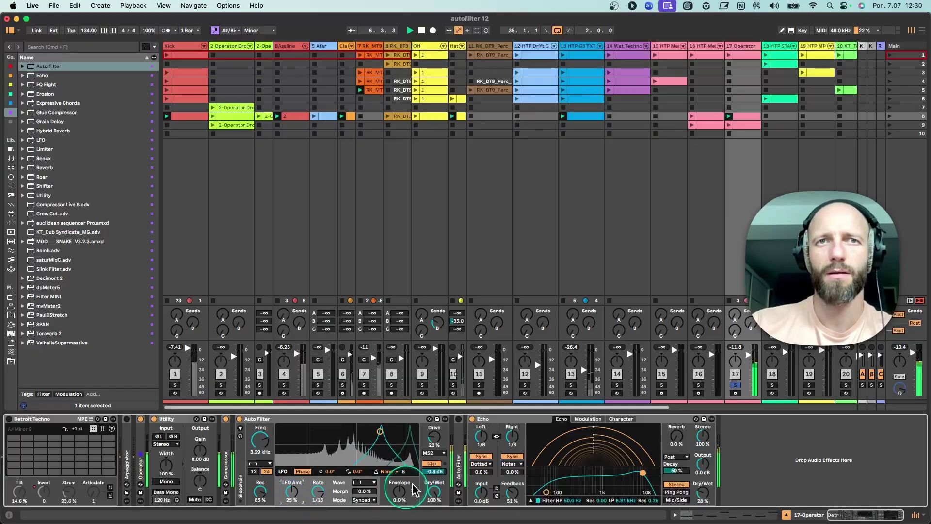
left_click(472, 419)
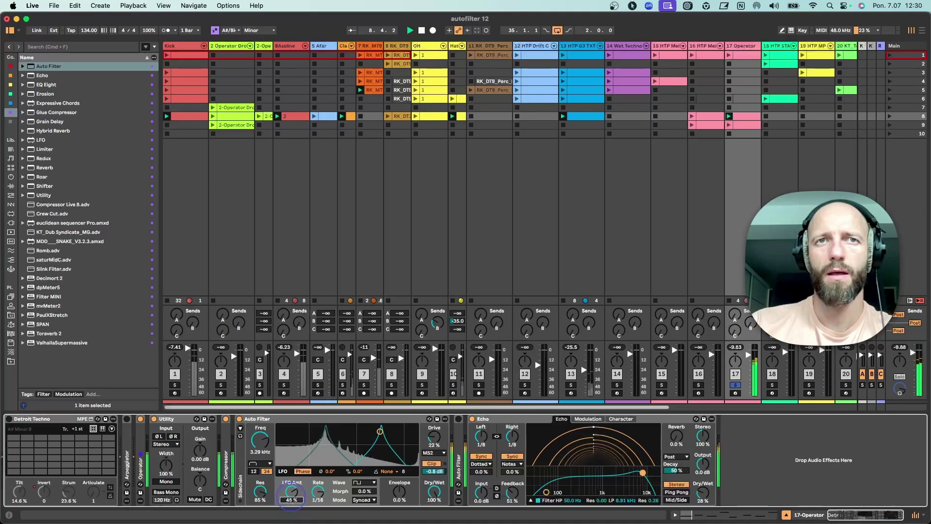
- Unsolo the Operator track and tune its Auto Filter to 3.53 kHz with 77% resonance and a 5.7% LFO amount
left_click(735, 384)
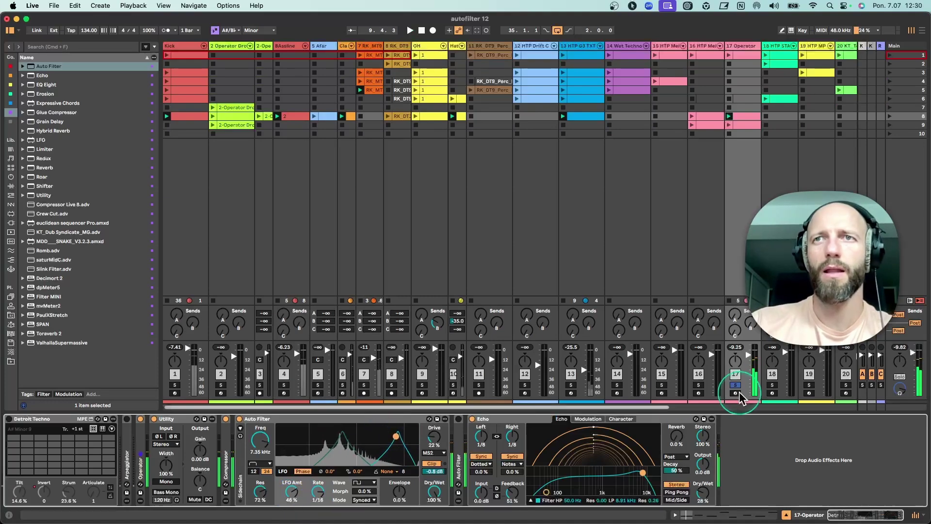
left_click_drag(394, 437, 393, 437)
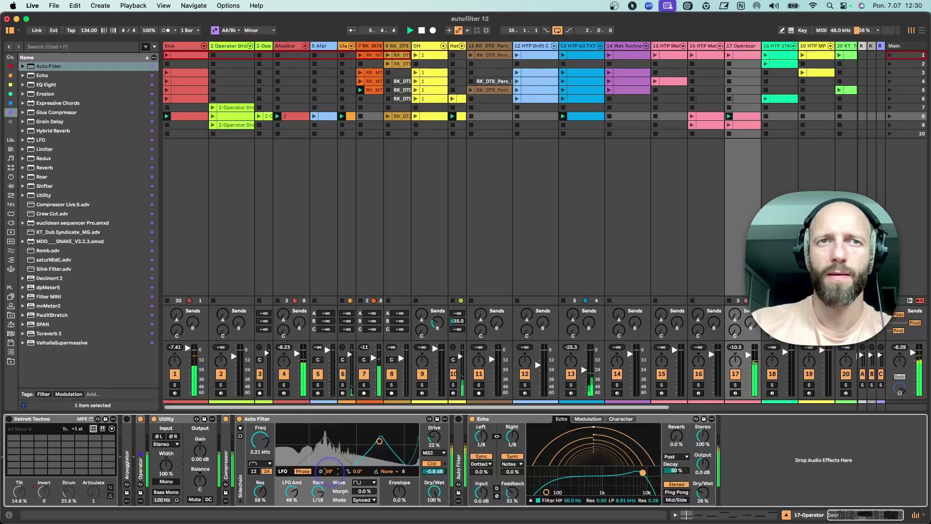
mouse_move(379, 440)
left_mouse_down()
mouse_move(354, 436)
mouse_move(381, 432)
left_mouse_up()
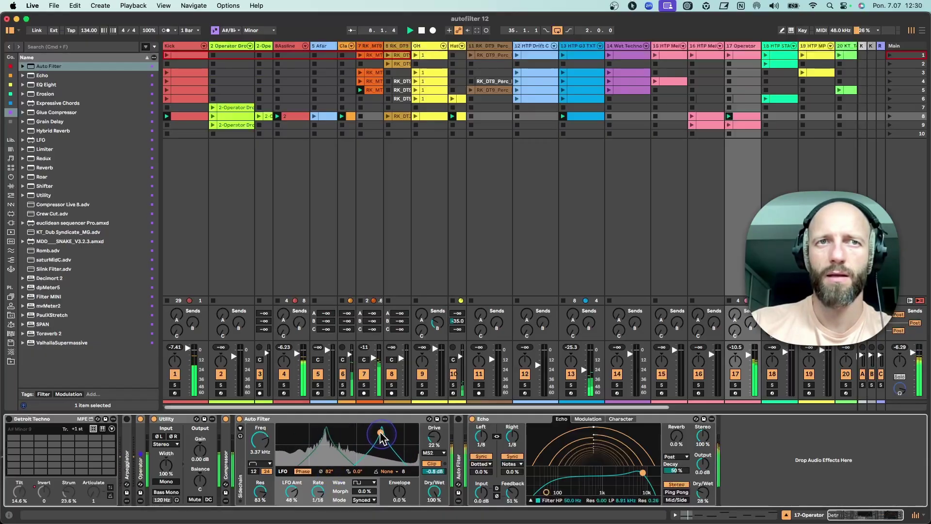
left_click_drag(291, 491, 290, 496)
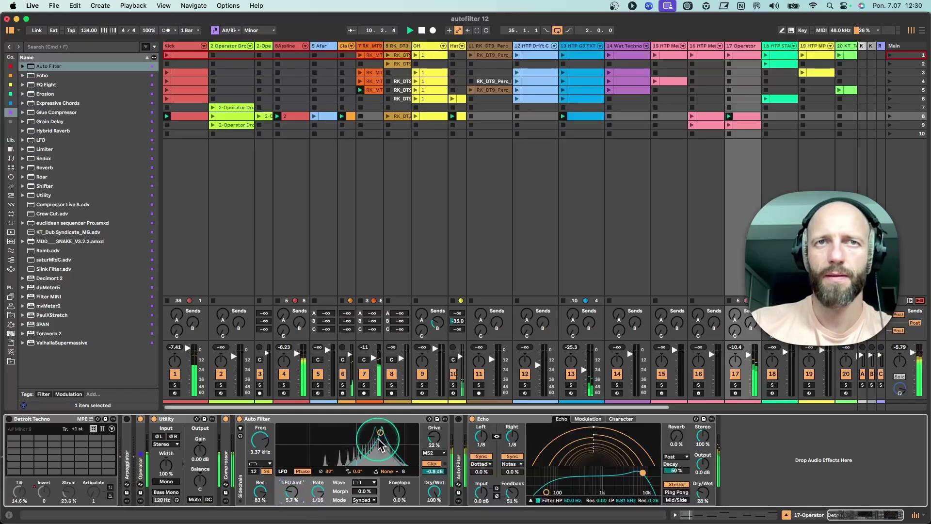
mouse_move(381, 432)
left_mouse_down()
mouse_move(389, 441)
mouse_move(361, 437)
mouse_move(329, 463)
mouse_move(369, 437)
left_mouse_up()
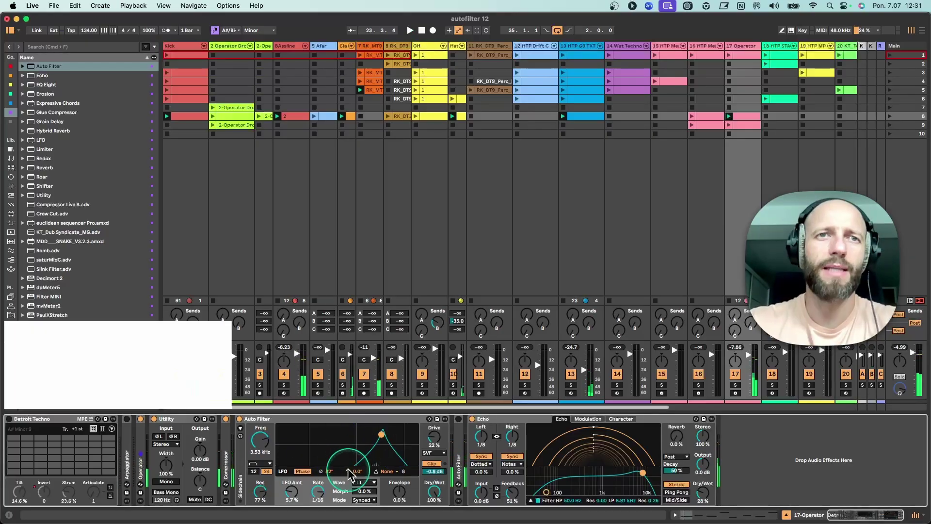
- Set the Operator track's Auto Filter LFO waveform to S & H and start playback
left_click(350, 476)
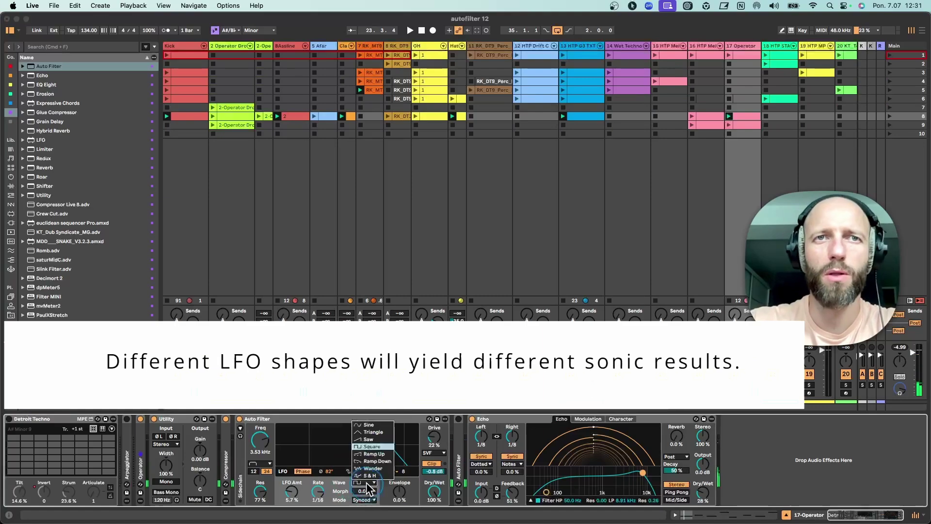
left_click(375, 478)
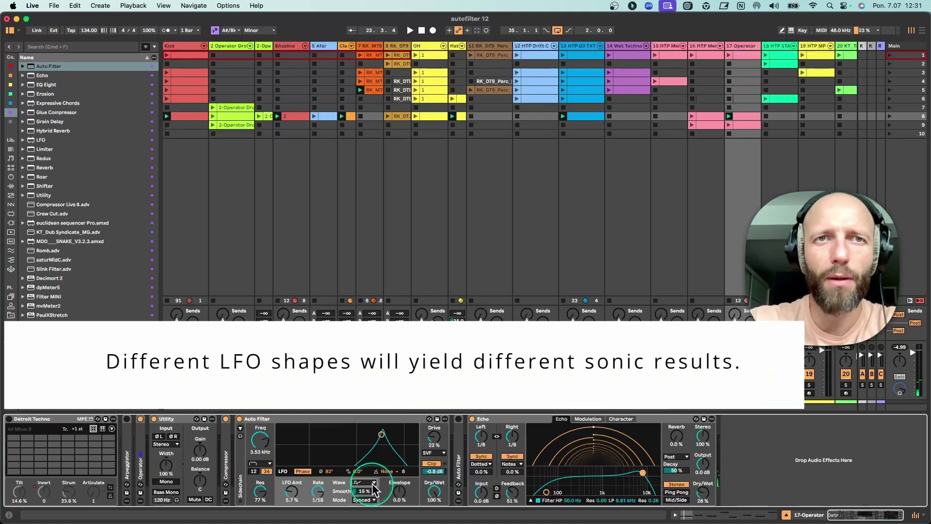
left_click(370, 493)
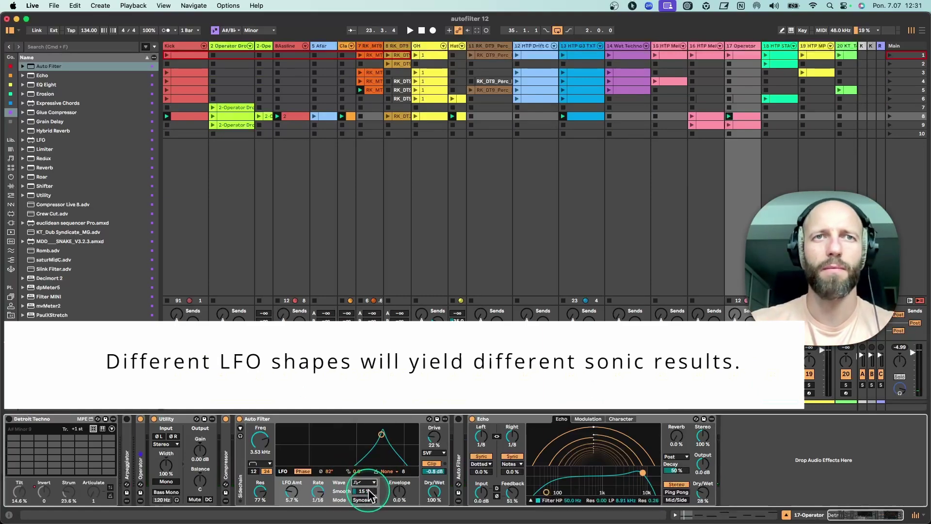
left_click(307, 487)
key("space")
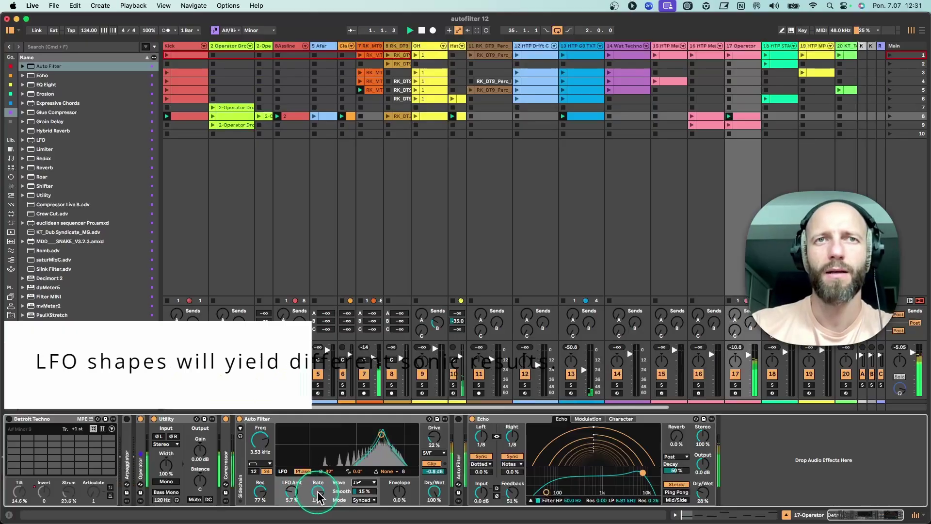
- Set the Auto Filter's LFO rate to 1/2 and amount to 53%, and tune the filter to 1.83 kHz with 55% resonance
left_click(317, 491)
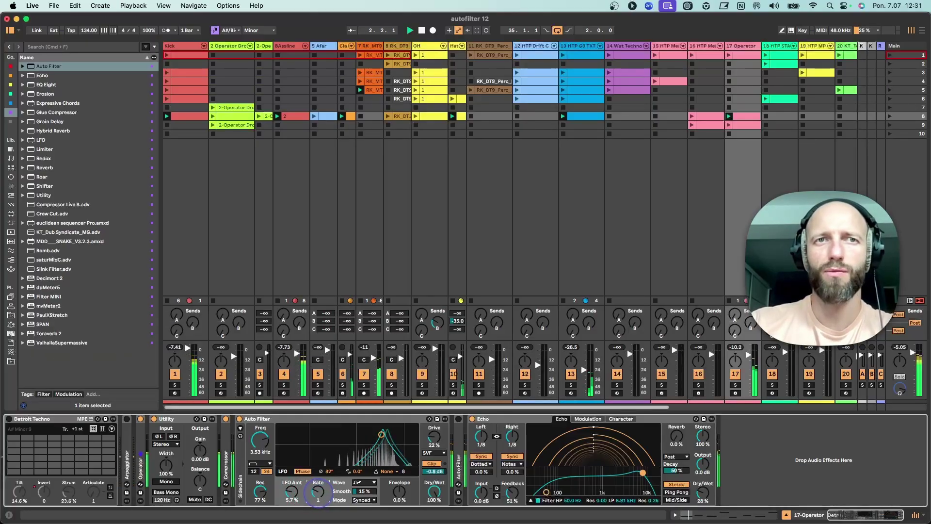
left_click_drag(318, 491, 291, 476)
left_click(382, 433)
left_click_drag(383, 436, 369, 445)
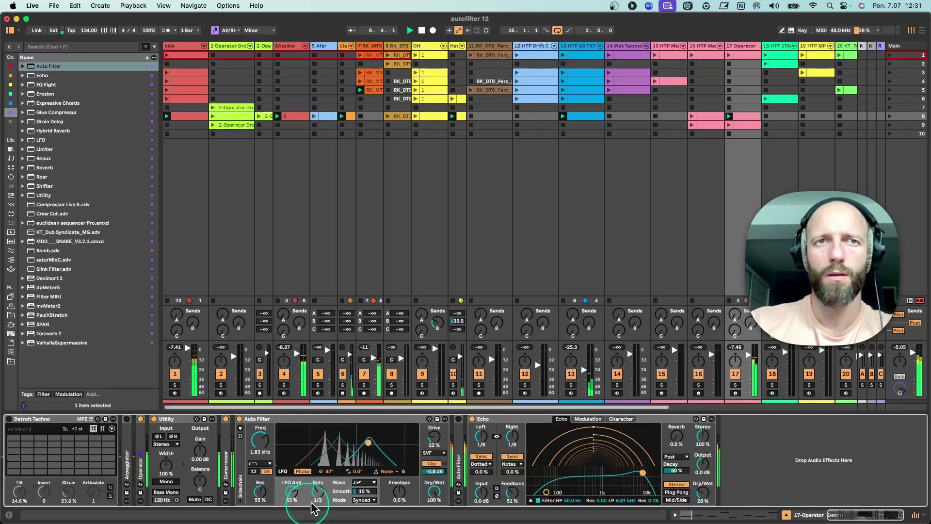
- Switch the Auto Filter's LFO mode to Sixteenth at a 4/16 rate and sweep the filter to 5.10 kHz with 72% resonance during playback
left_click(367, 500)
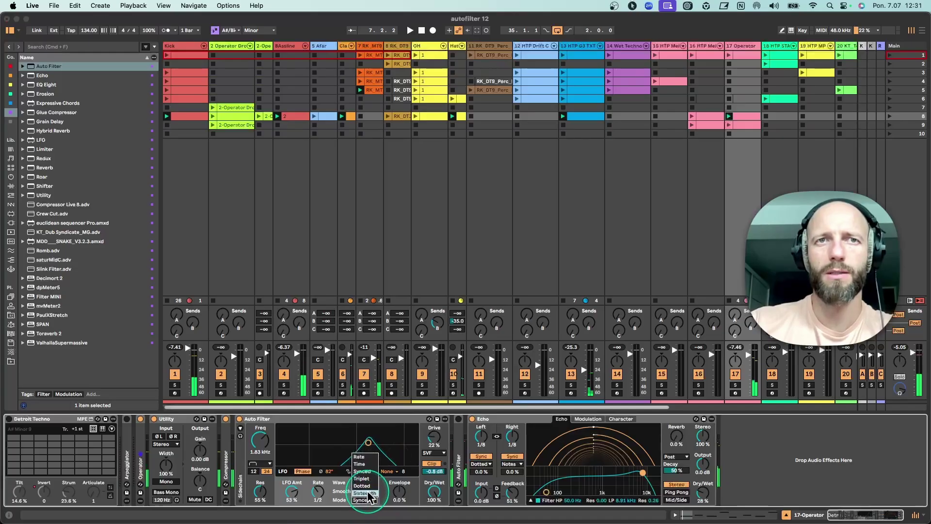
left_click(363, 485)
left_click_drag(317, 493, 318, 496)
key("space")
left_click_drag(369, 442, 388, 436)
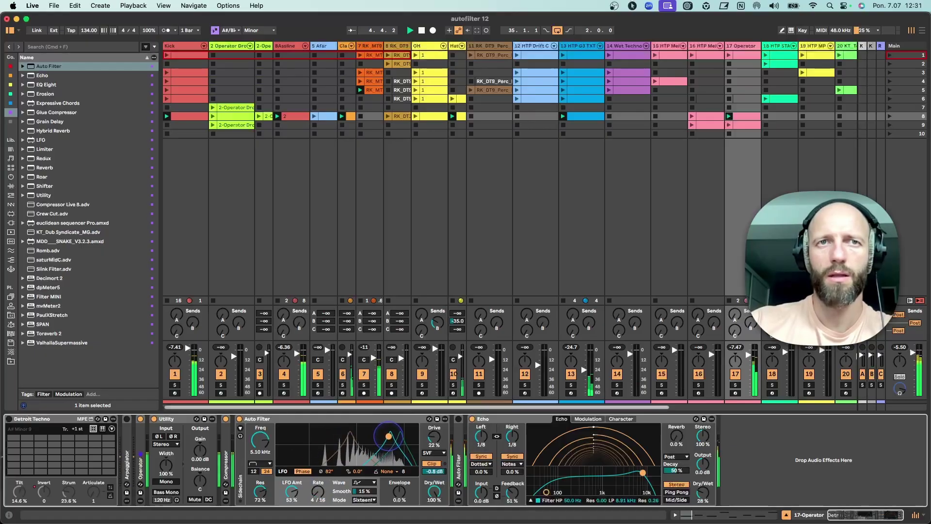
left_click_drag(291, 507, 291, 508)
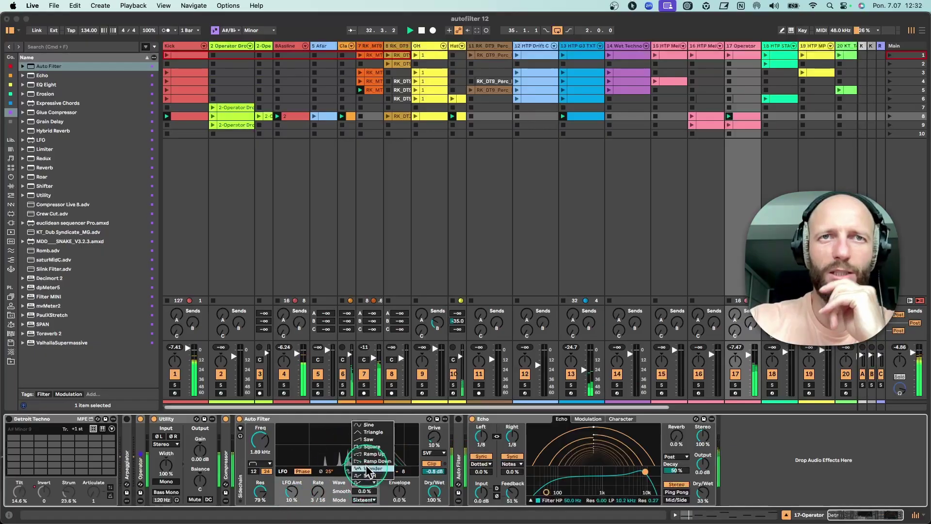
- Try LFO waveforms on the Auto Filter, settling on Saw with 27% morph and a 94% LFO amount
left_click(365, 467)
left_click_drag(291, 491, 292, 483)
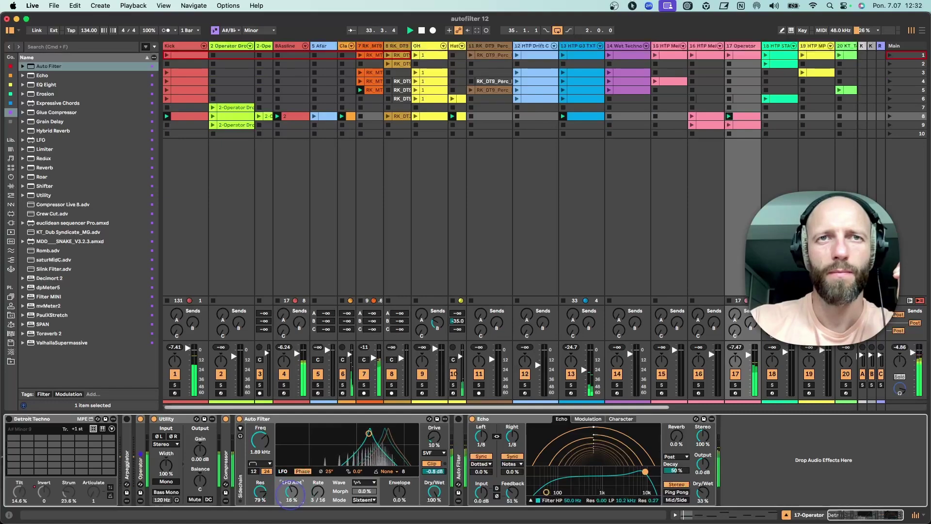
left_click_drag(365, 490, 372, 481)
left_click(371, 480)
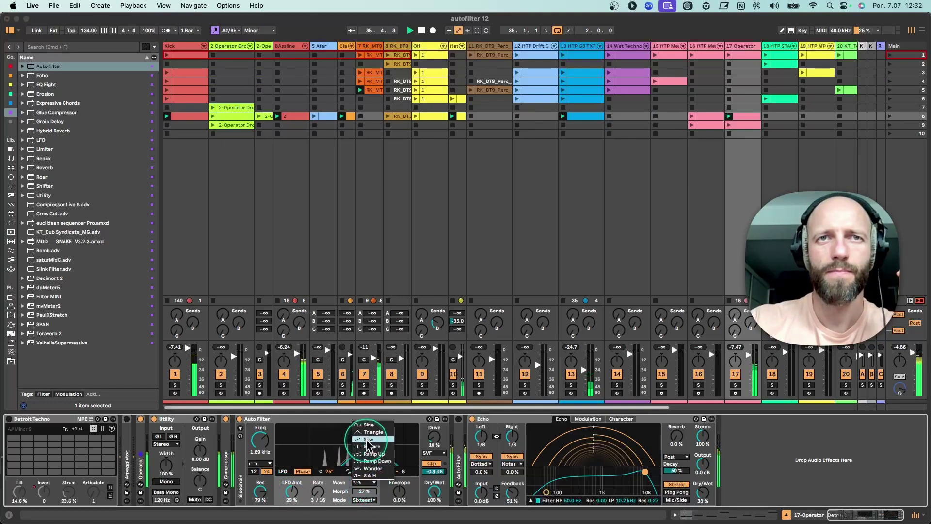
left_click(353, 480)
left_click_drag(294, 491, 262, 428)
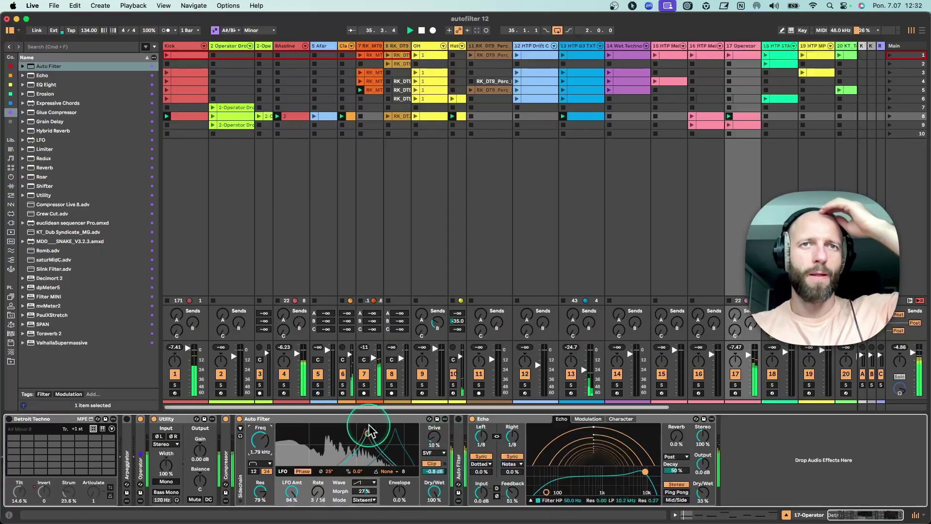
- Lower the Auto Filter's frequency to 832 Hz, set its resonance to 77% and reduce the LFO amount to 37%
left_click_drag(260, 443, 260, 439)
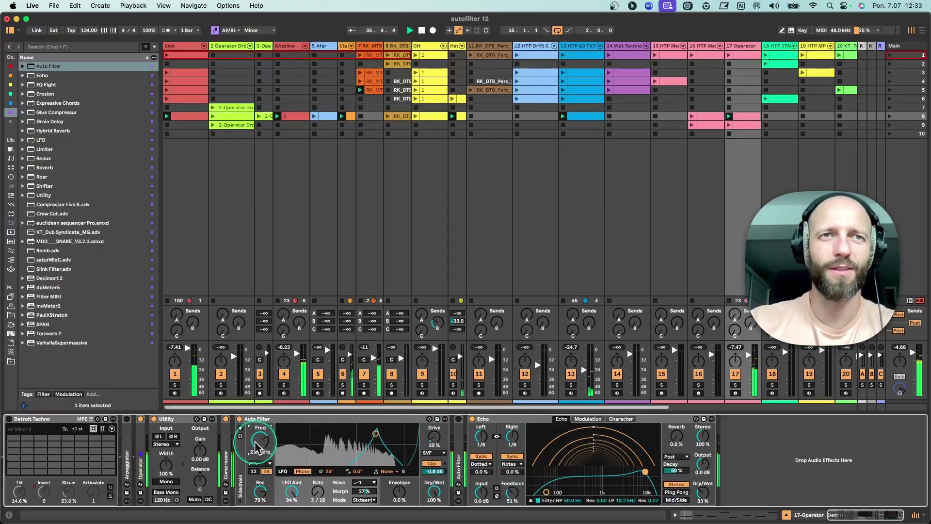
left_click_drag(262, 491, 260, 503)
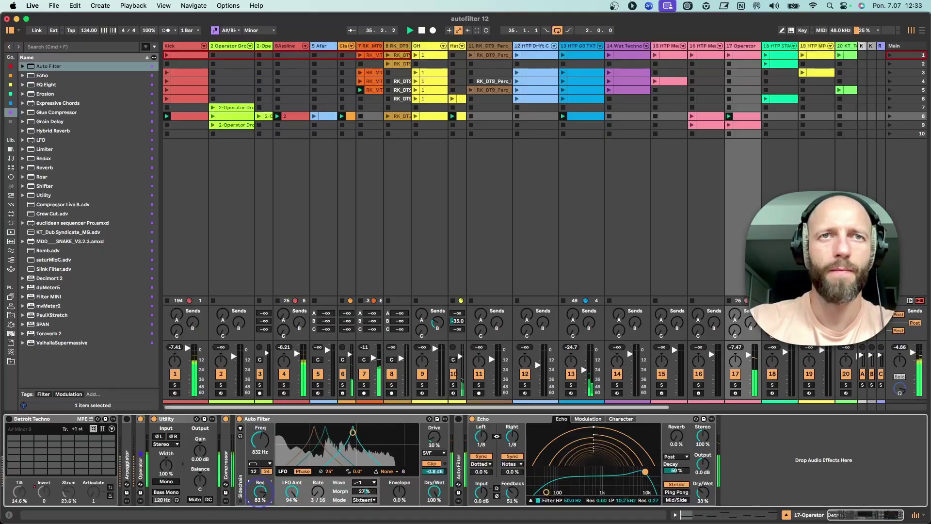
left_click_drag(291, 491, 292, 495)
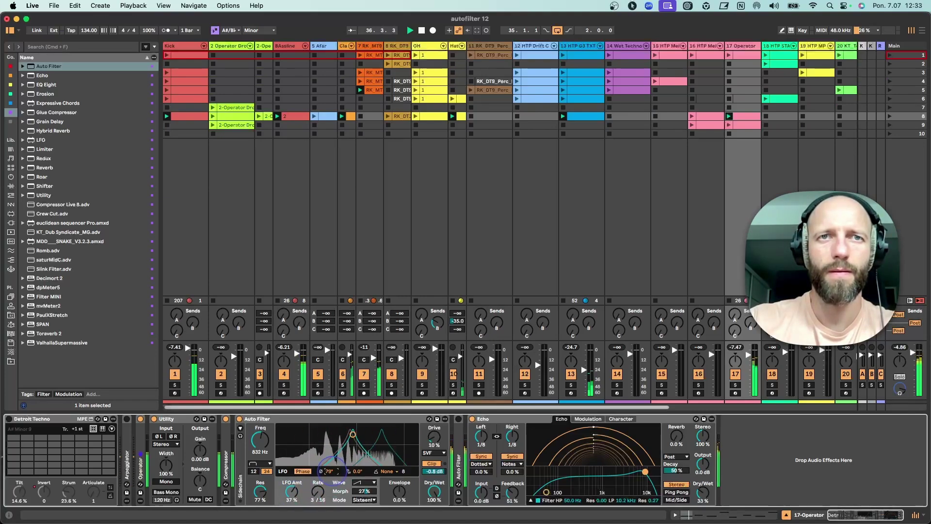
- Unfold the Operator instrument and set the Fine tuning of its oscillator B to 390
double_click(226, 460)
double_click(232, 421)
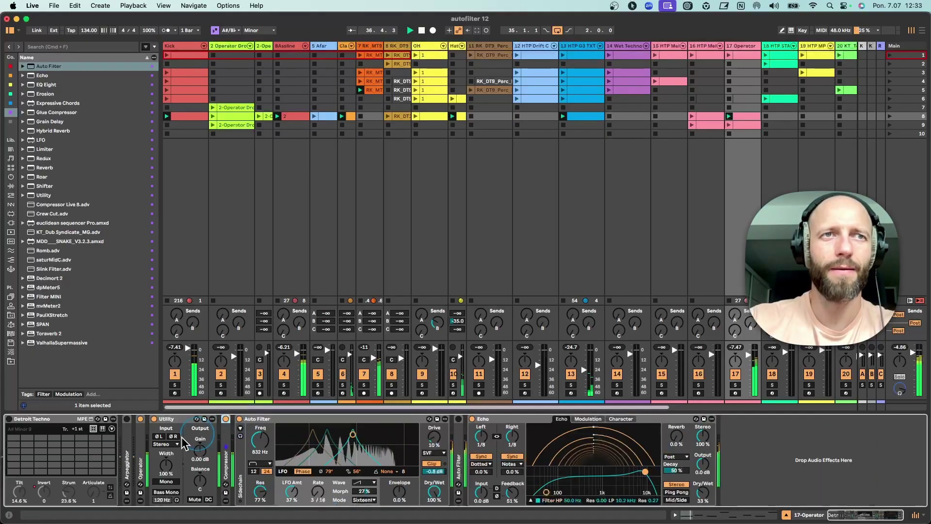
double_click(140, 455)
left_click_drag(182, 484, 181, 469)
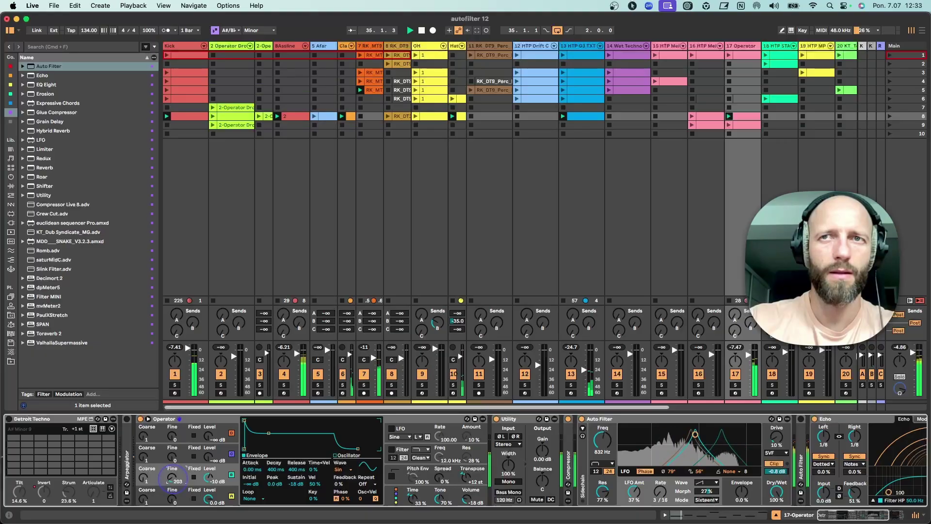
left_click_drag(172, 479, 172, 475)
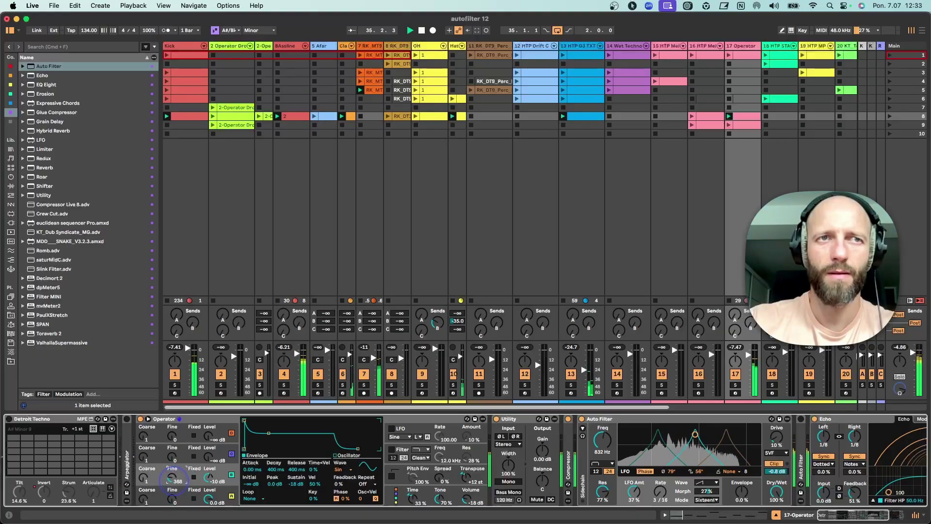
- Set the Auto Filter's LFO amount to 52% and its rate to 11/16 while the clip plays
left_click_drag(634, 491, 635, 483)
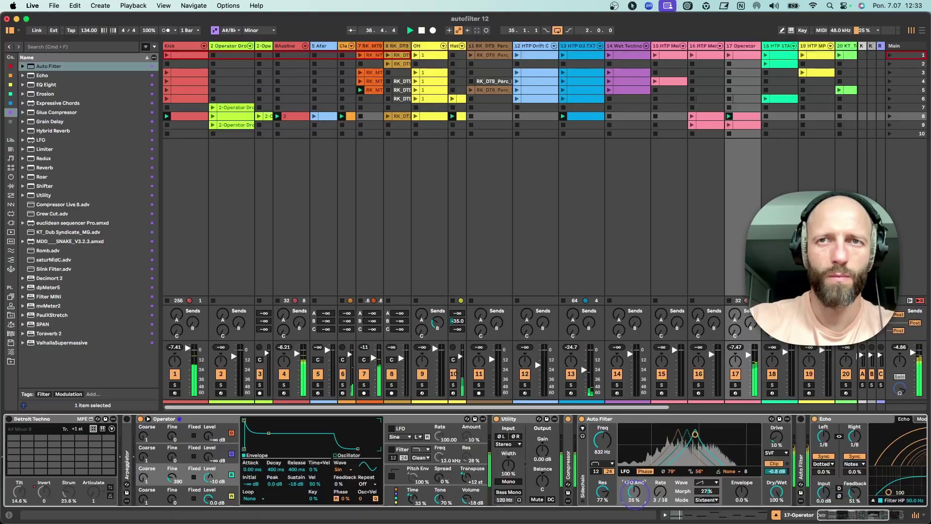
left_click_drag(634, 497, 662, 503)
left_click(663, 504)
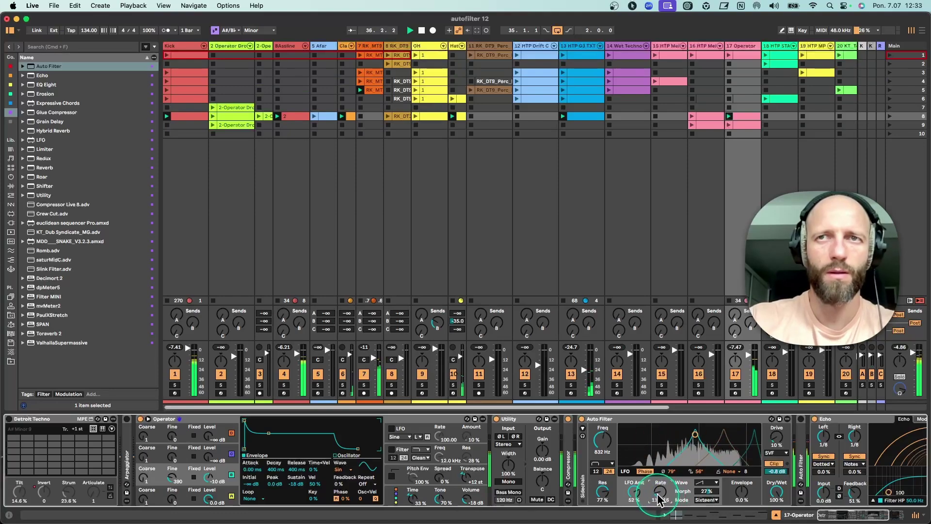
left_click(542, 480)
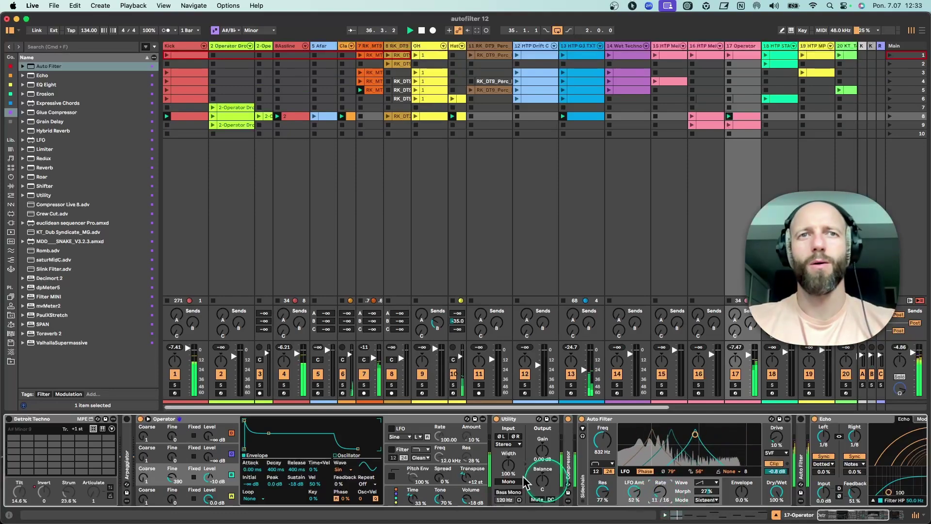
- Fold the Operator instrument and retune the Auto Filter to 2.00 kHz with a 27% LFO amount, 112° phase and a new LFO rate
double_click(219, 420)
left_click_drag(262, 441, 262, 434)
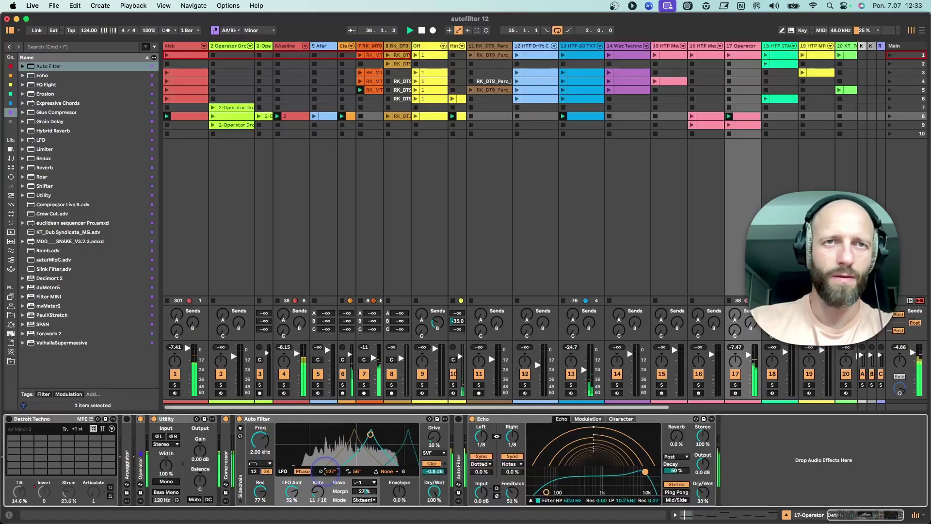
left_click_drag(294, 504, 292, 500)
left_click_drag(315, 499, 318, 497)
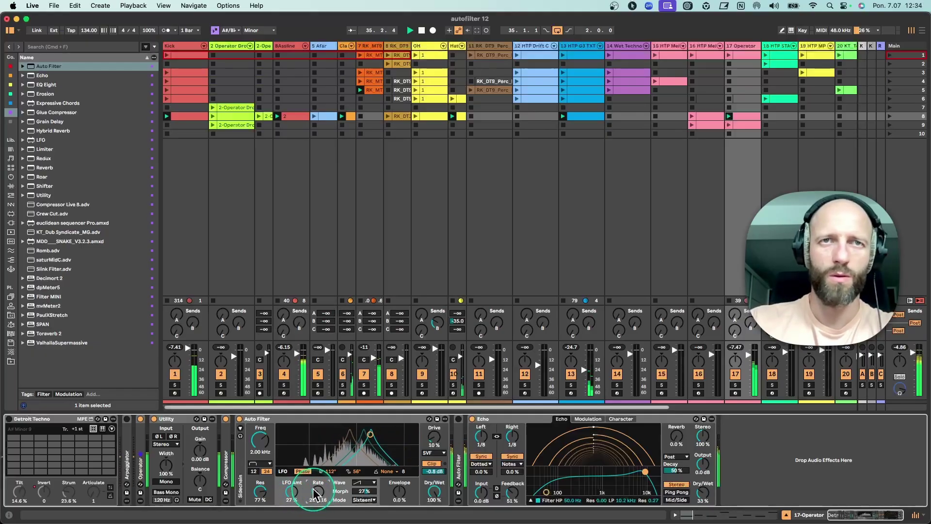
left_click(301, 500)
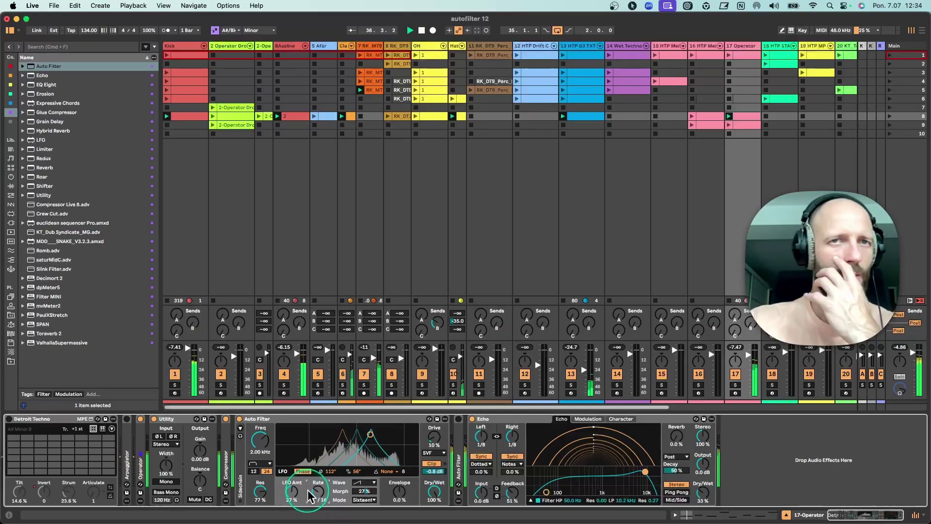
- Fold the Auto Filter, lower Echo's low-pass filter to 9.38 kHz with 0.15 resonance, and compare the sound with Echo bypassed
left_click(336, 442)
double_click(330, 419)
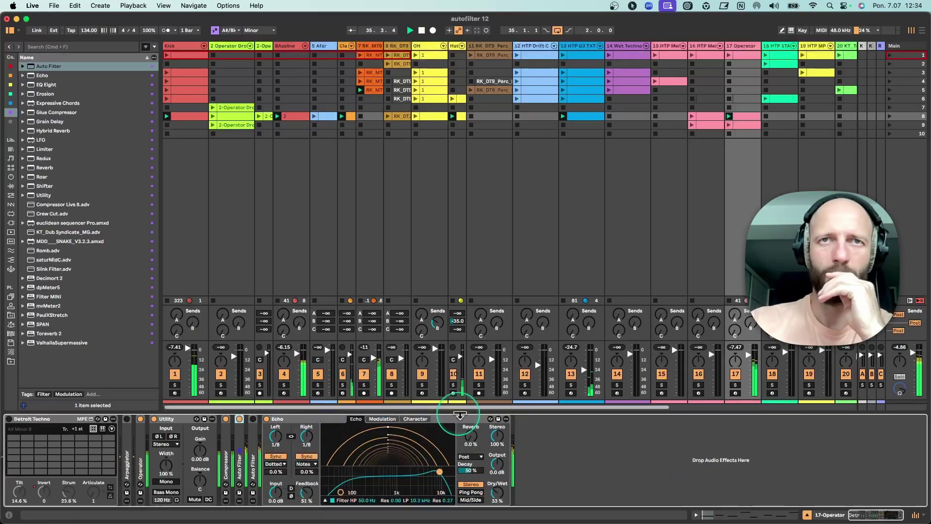
left_click_drag(440, 475, 438, 480)
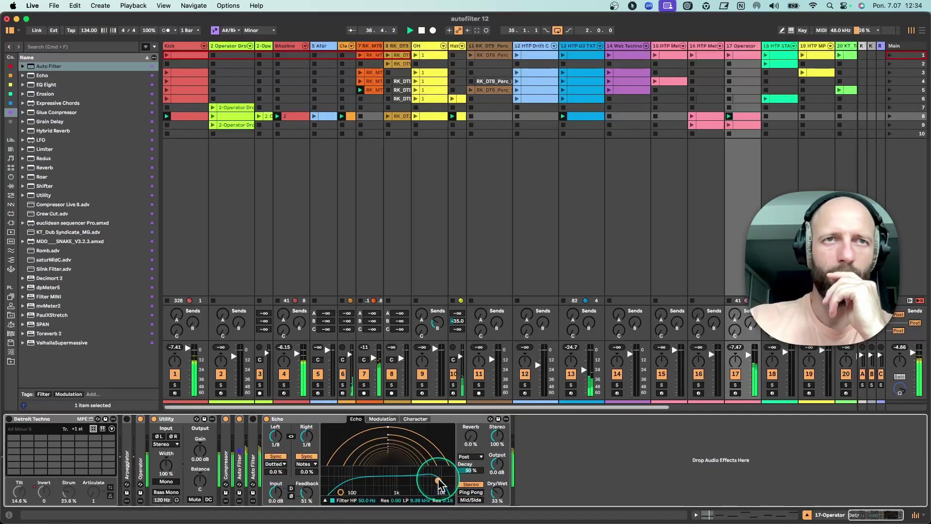
left_click(267, 419)
left_click(266, 418)
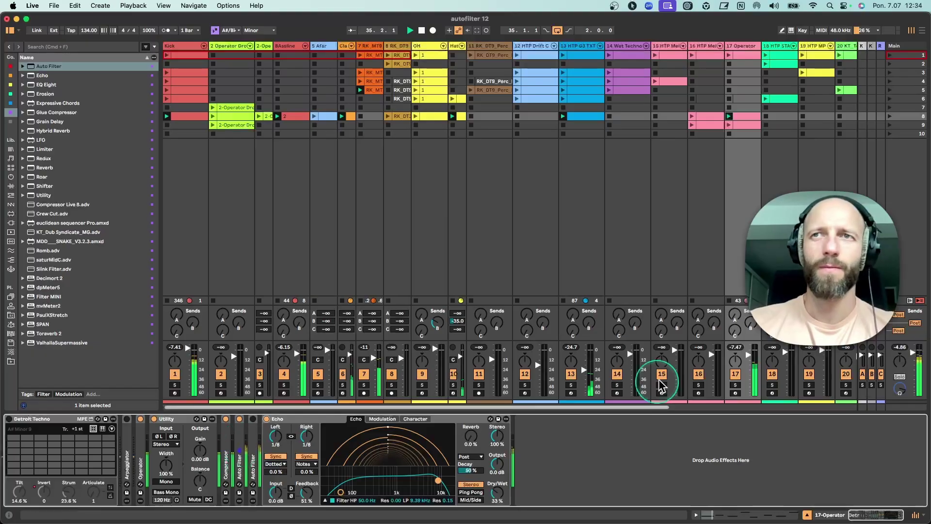
- Select and solo the Operator Drone track and launch its clip in scene 8
scroll(457, 316, "right", 5)
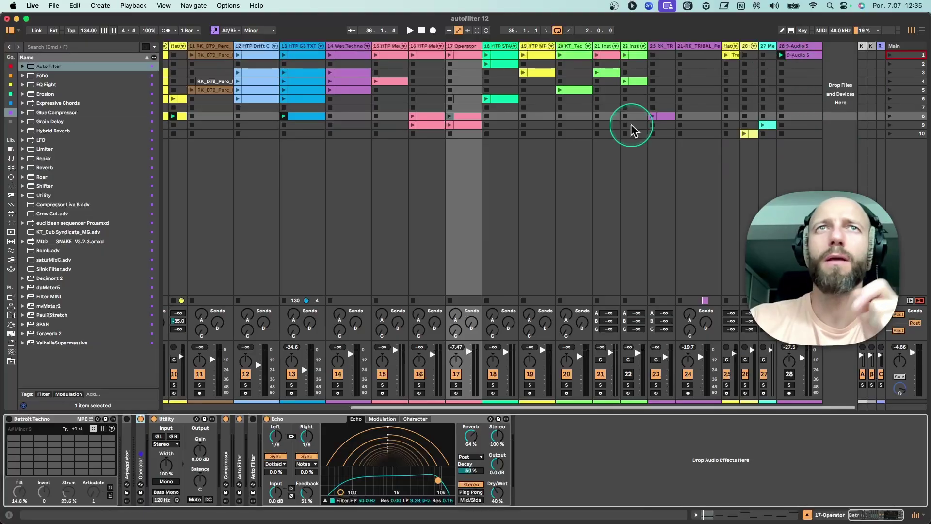
scroll(430, 214, "left", 10)
left_click(225, 47)
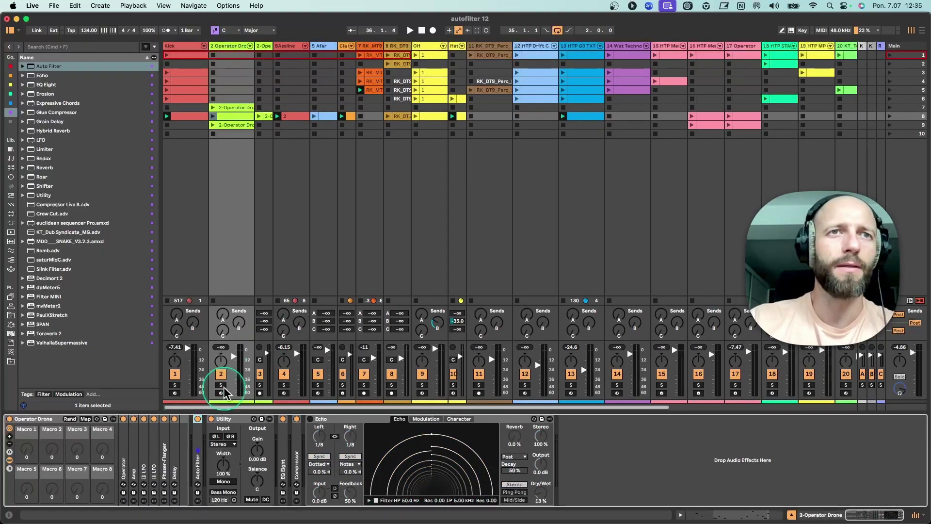
left_click(213, 116)
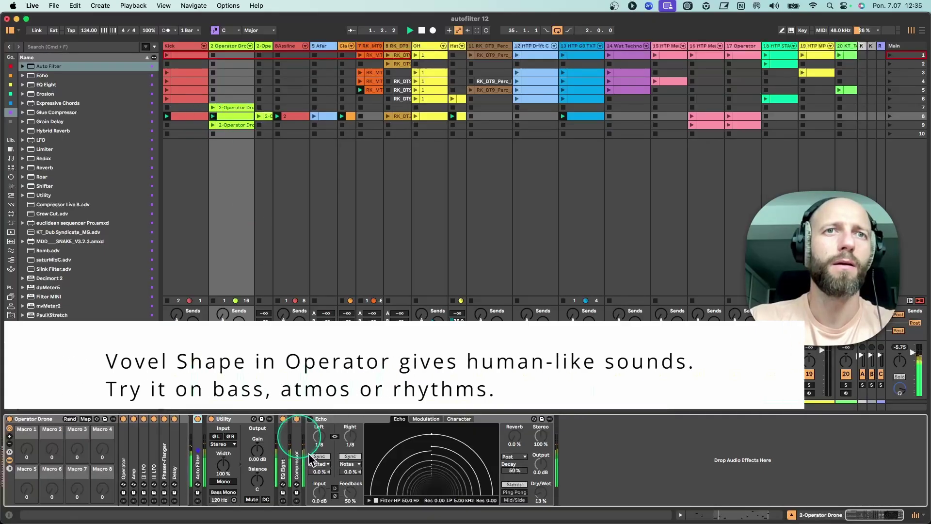
- Listen to the Operator Drone clip with its Auto Filter bypassed and examine the clip's notes
left_click(194, 421)
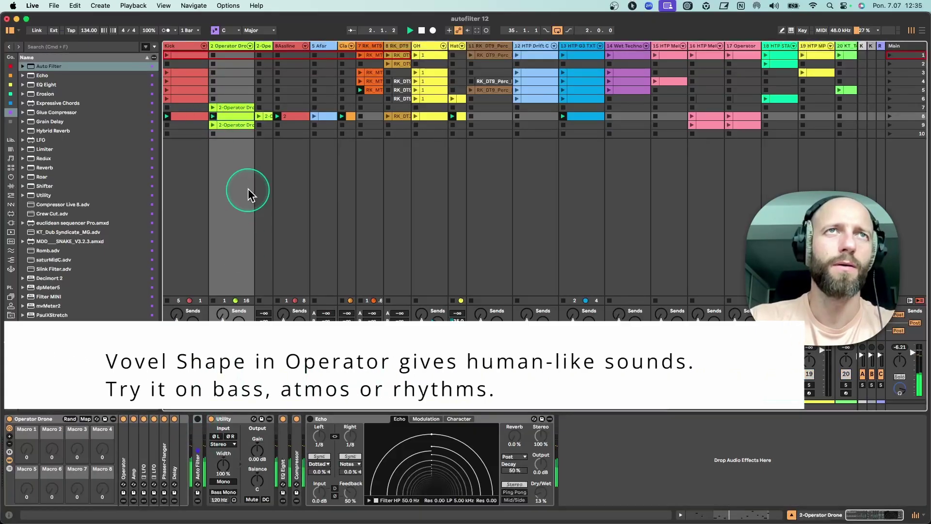
double_click(232, 116)
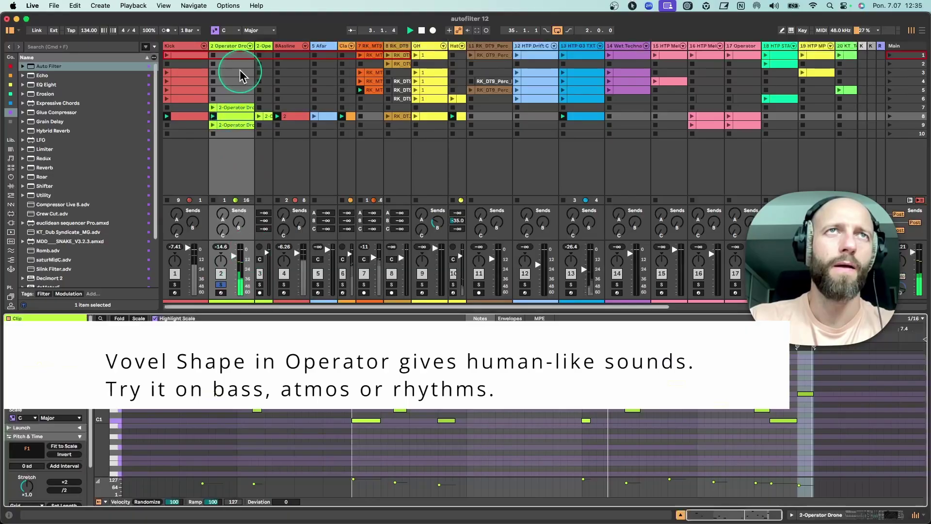
left_click(237, 309)
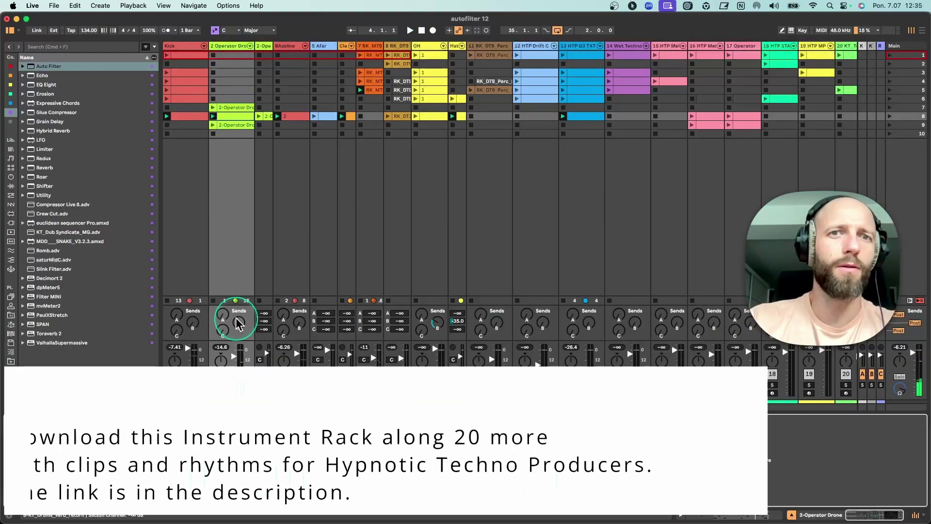
- Turn on the Operator Drone's Auto Filter with its Vowel type kept, and play the clip to hear the LFO modulation
left_click(240, 351)
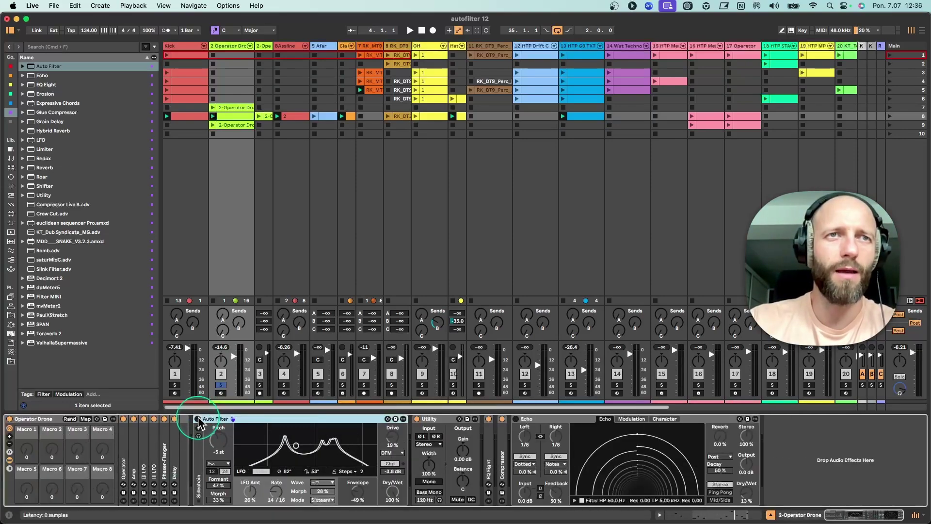
left_click(218, 447)
left_click(219, 463)
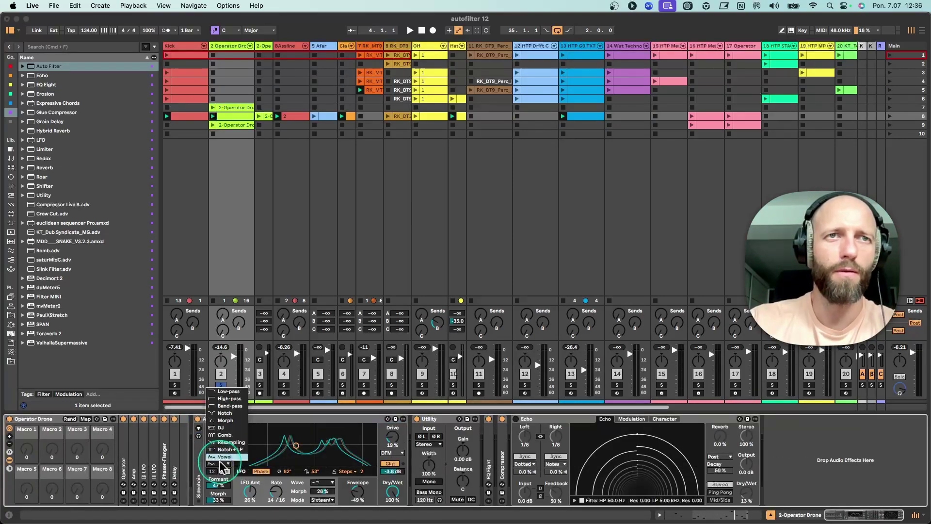
left_click(222, 467)
key("space")
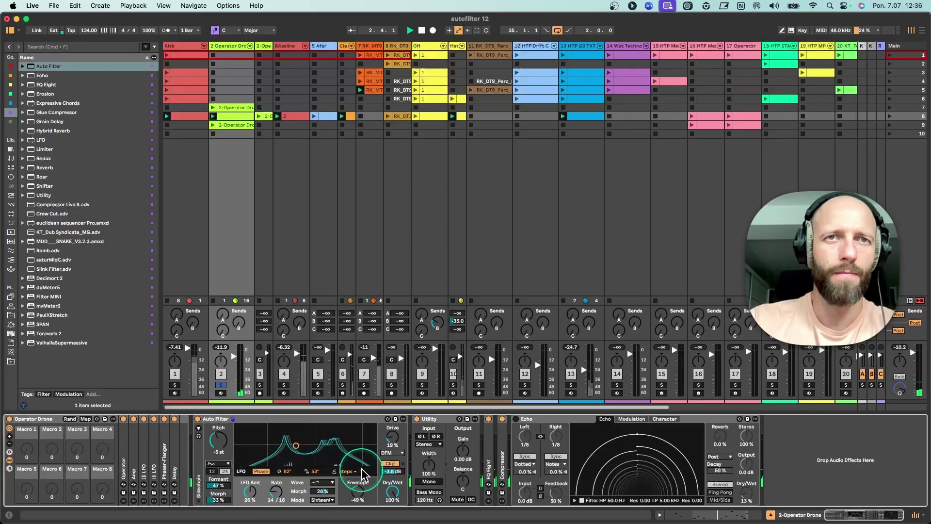
left_click(250, 492)
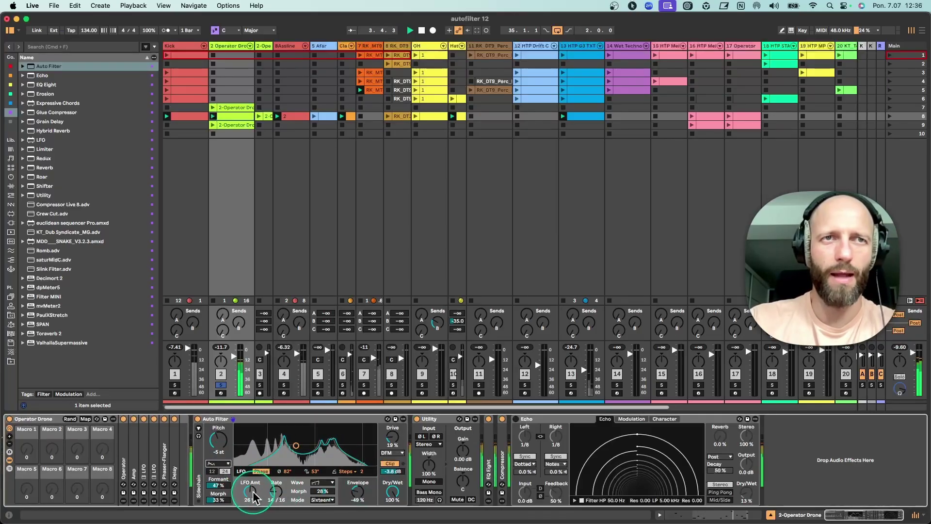
left_click_drag(254, 497, 250, 497)
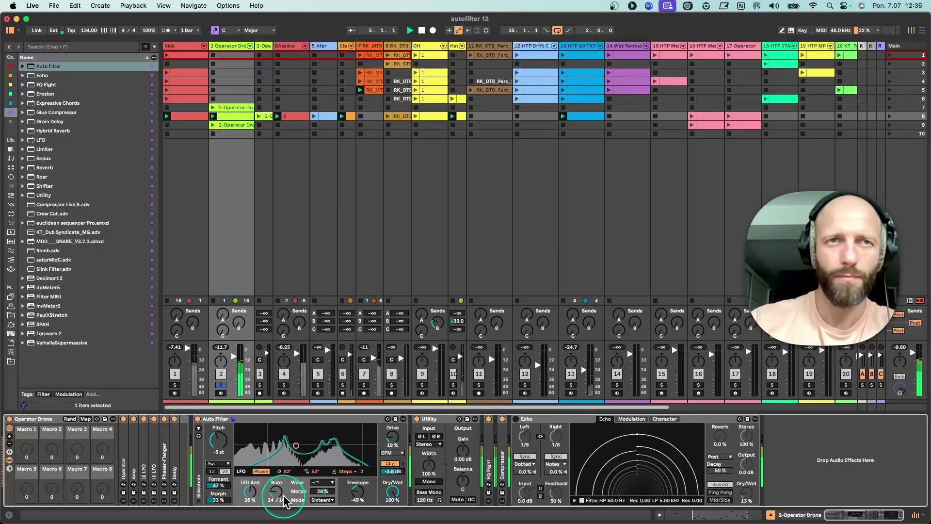
left_click_drag(287, 501, 292, 480)
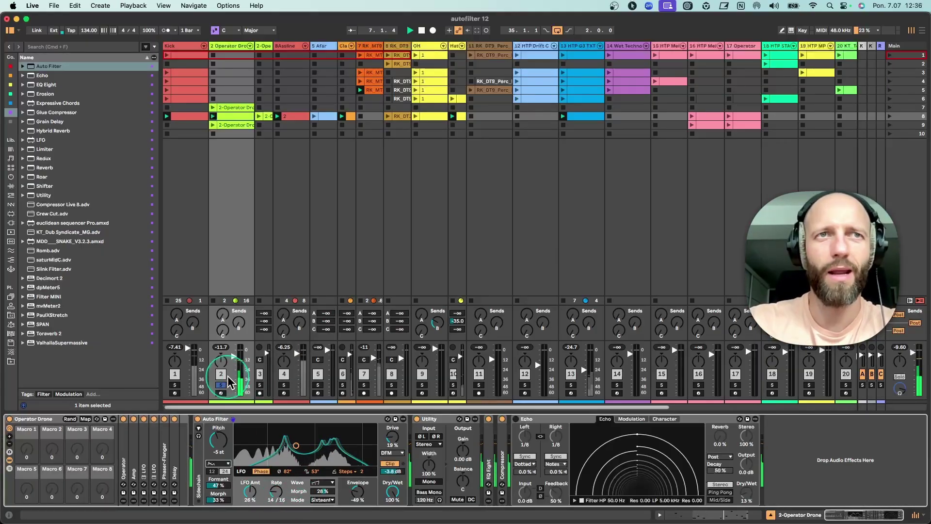
- Compare the drone through the Auto Filter's Low-pass type opened to 9.40 kHz, and return to the Vowel type
left_click(218, 469)
left_click(226, 388)
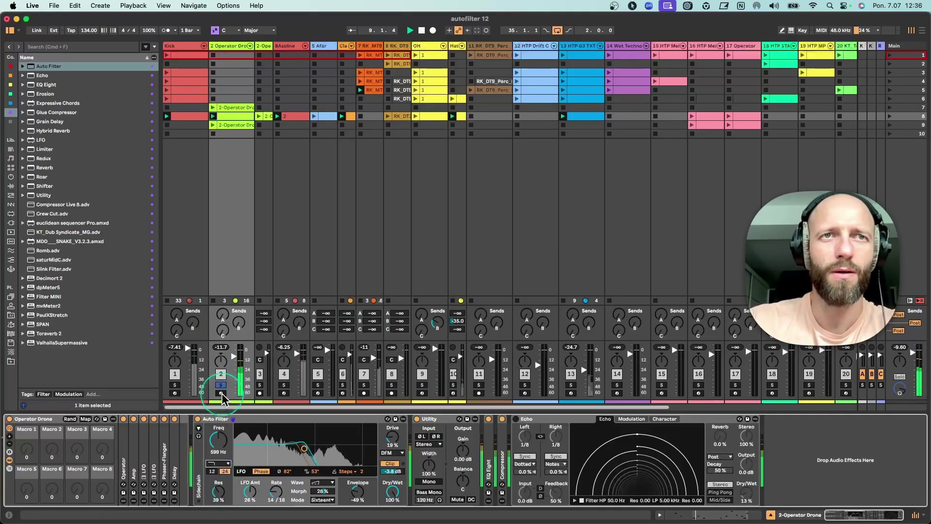
left_click(219, 453)
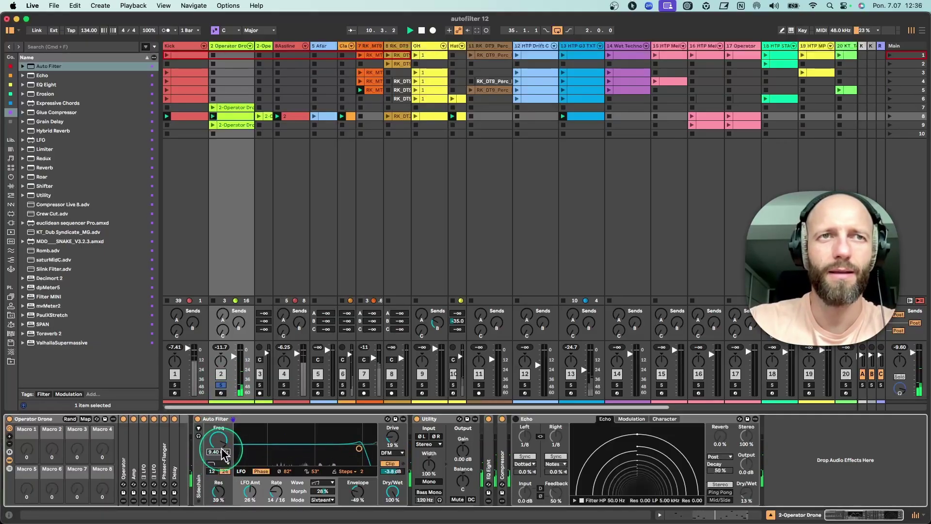
left_click(221, 460)
left_click(224, 388)
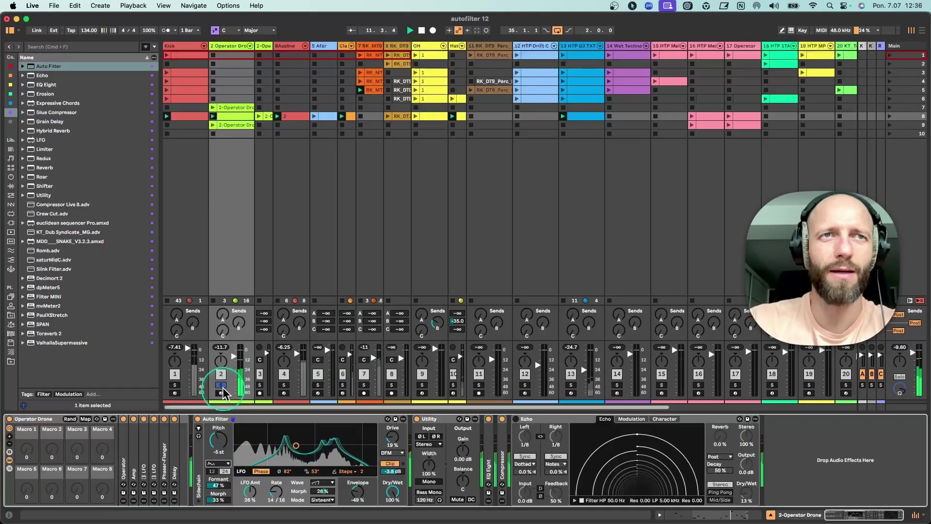
- Unsolo the Operator Drone track and set its Auto Filter to -3 st pitch and -33% envelope amount
left_click(220, 385)
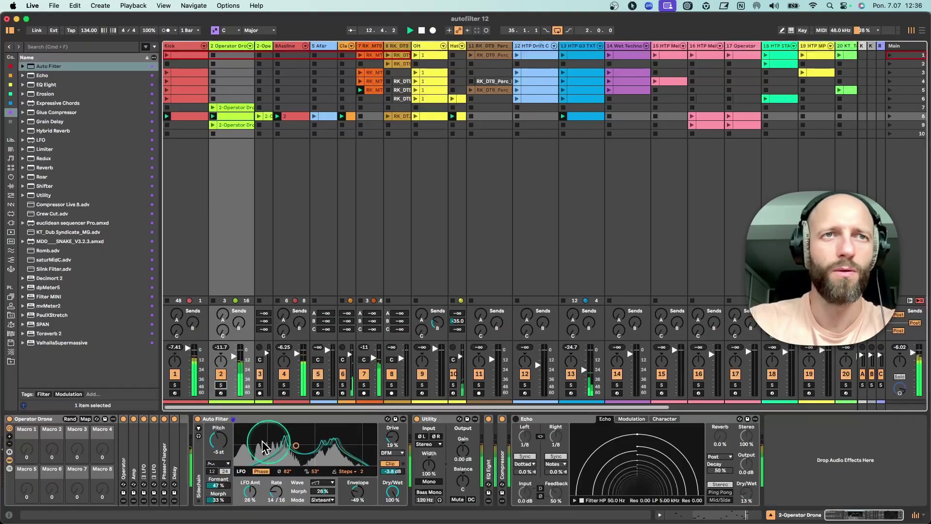
left_click(220, 441)
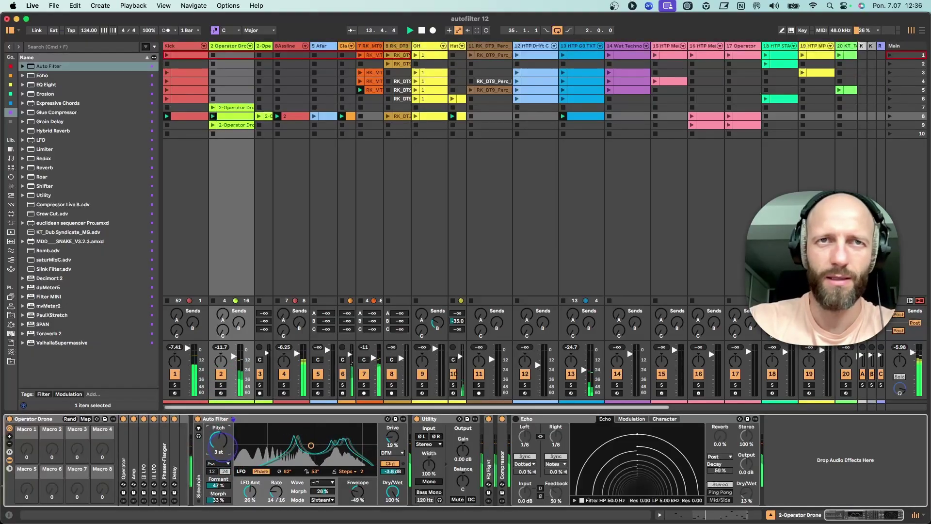
left_click_drag(220, 441, 219, 439)
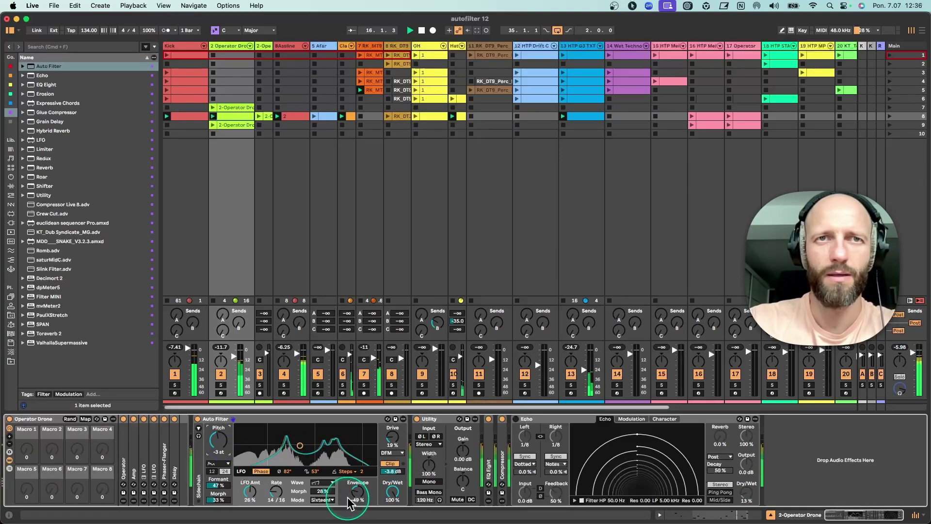
left_click_drag(357, 493, 358, 487)
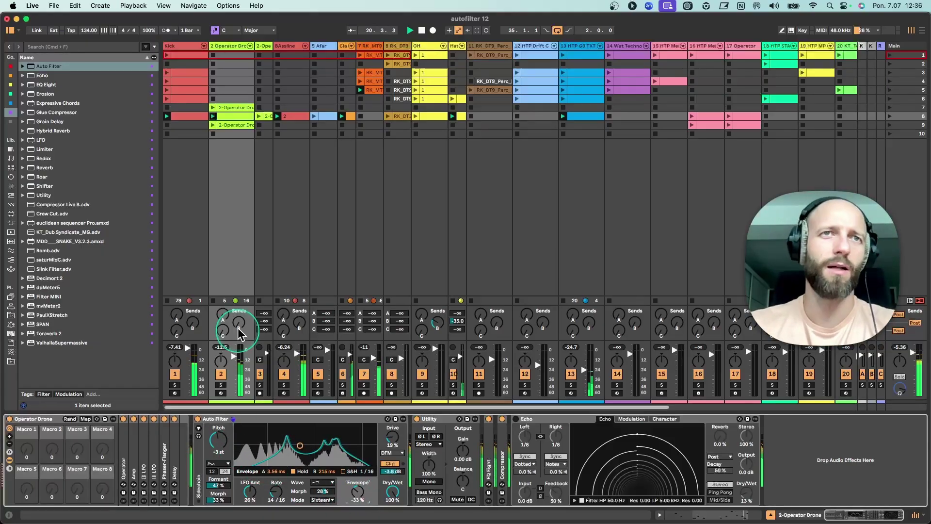
- Select the 9-Audio 5 clip, solo its track 28, start playback and show the track's devices
scroll(388, 301, "right", 10)
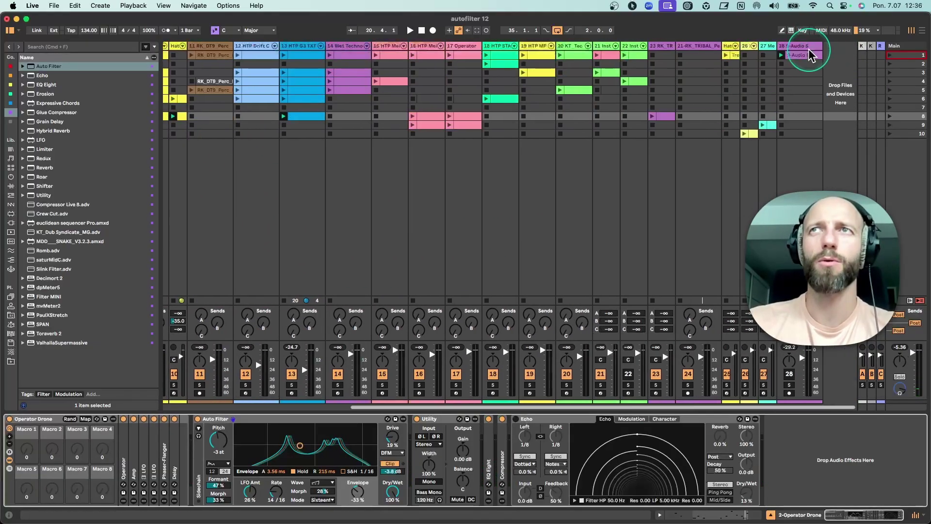
left_click(796, 55)
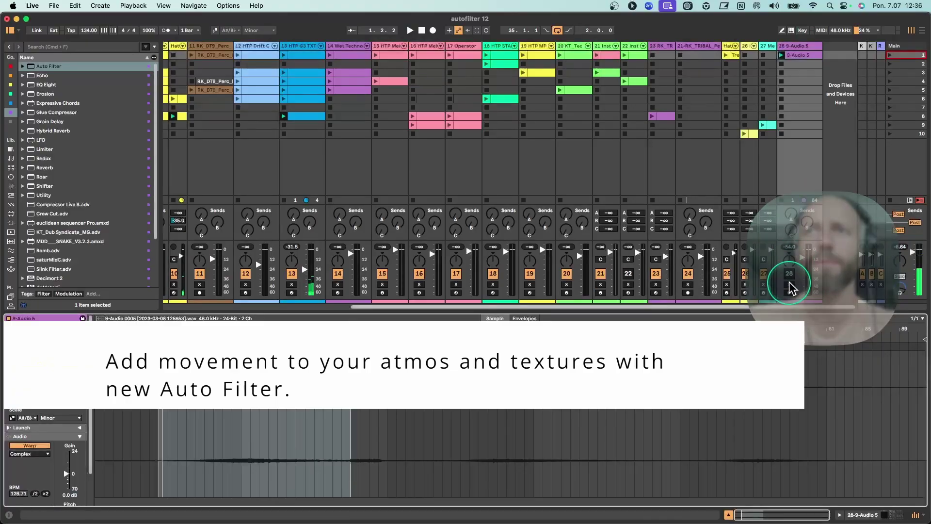
left_click(789, 285)
key("space")
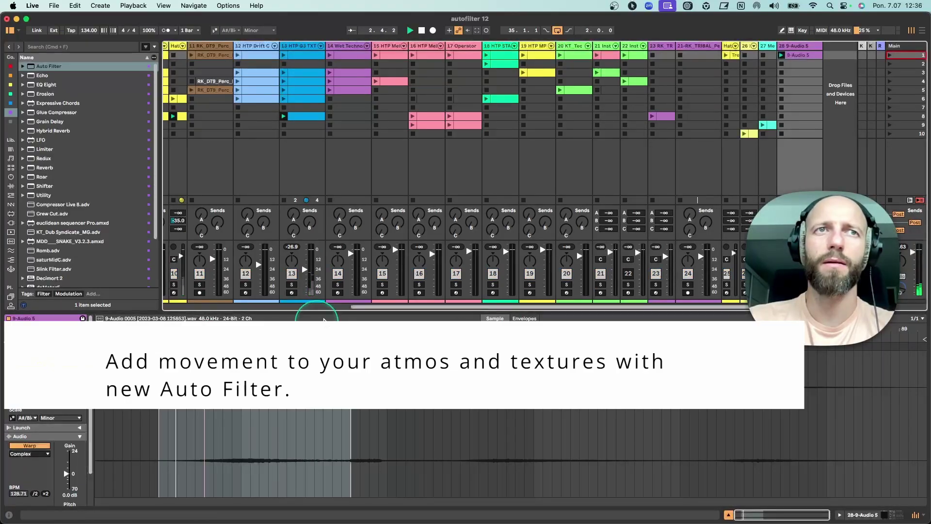
left_click(801, 47)
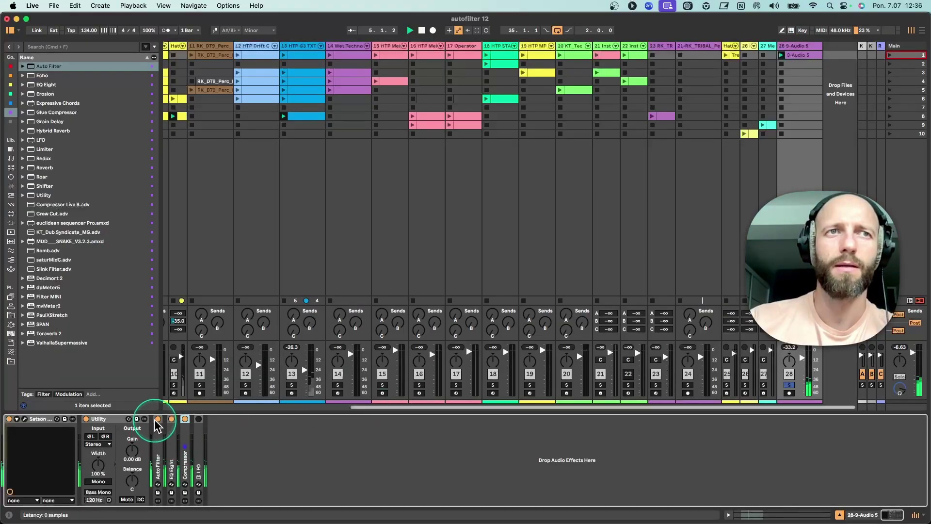
- Unfold the Auto Filter on track 28, switch it on and keep its Notch + LP filter type
double_click(157, 436)
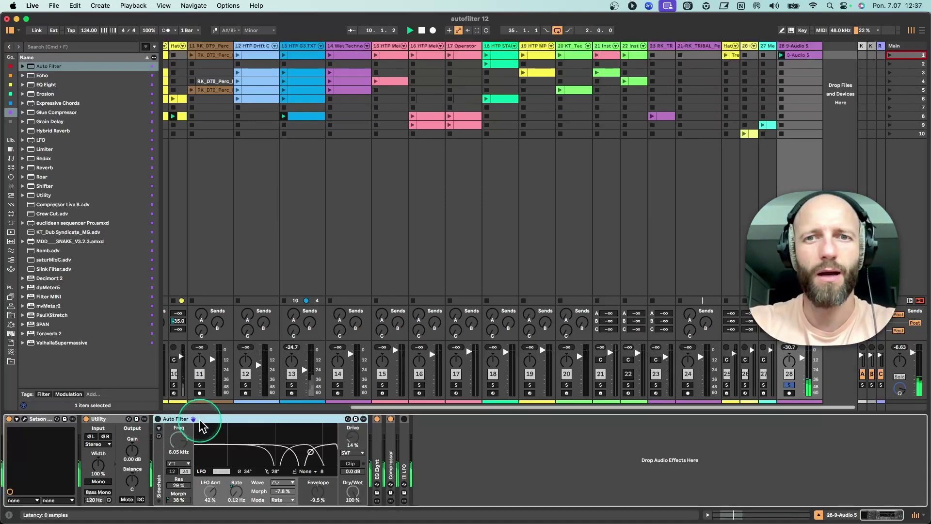
left_click(158, 419)
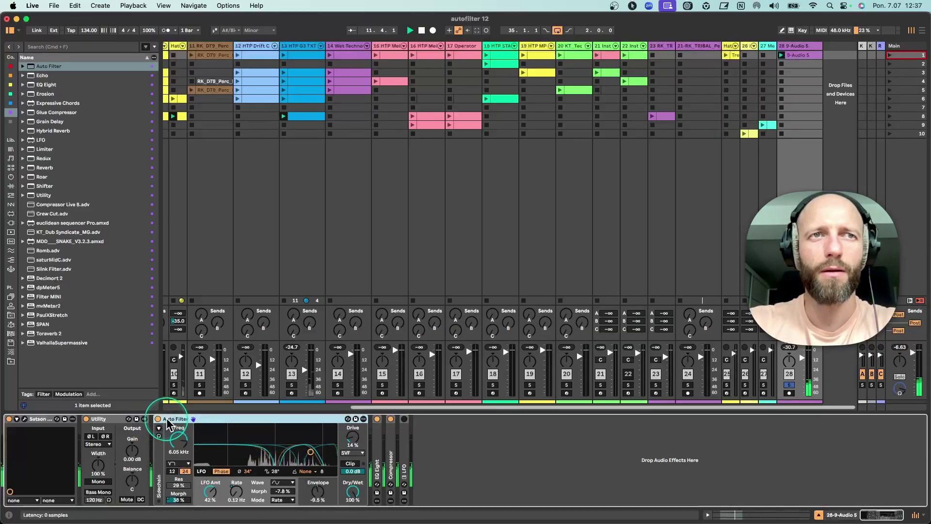
left_click(185, 464)
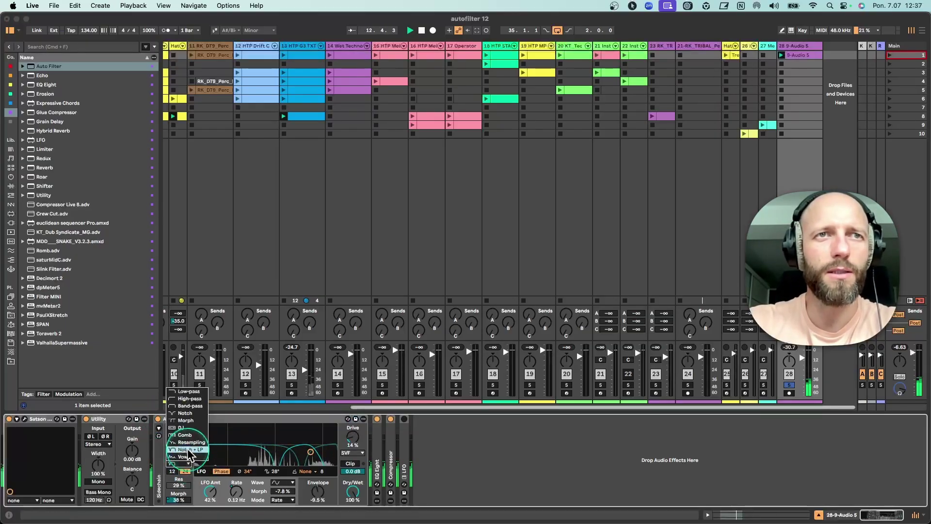
left_click(186, 470)
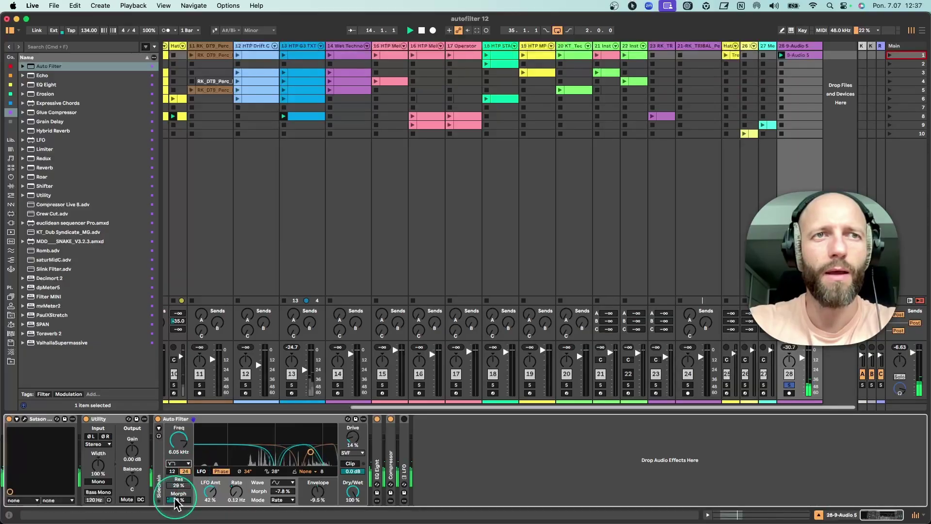
- Unfold the LFO device, hide its mapping list and set the rate to 0.03 Hz with the Triangle waveform kept
double_click(404, 451)
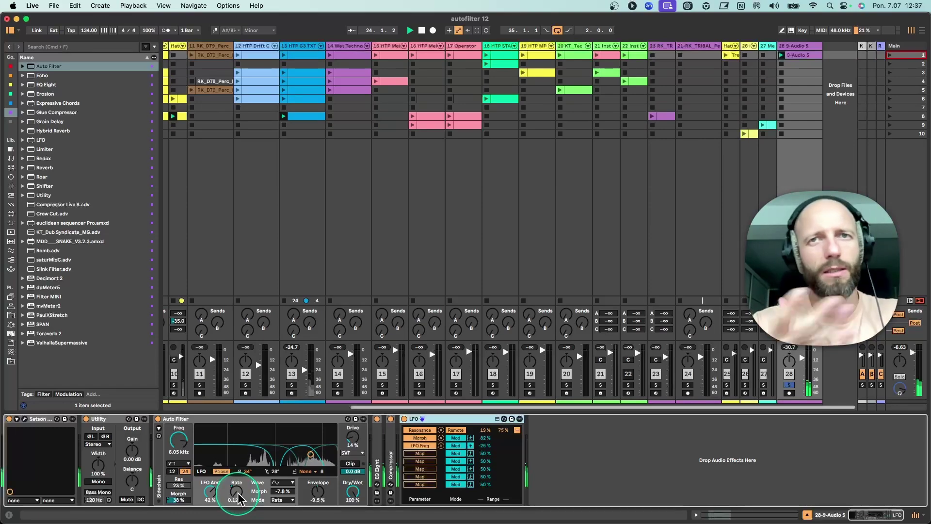
left_click(517, 430)
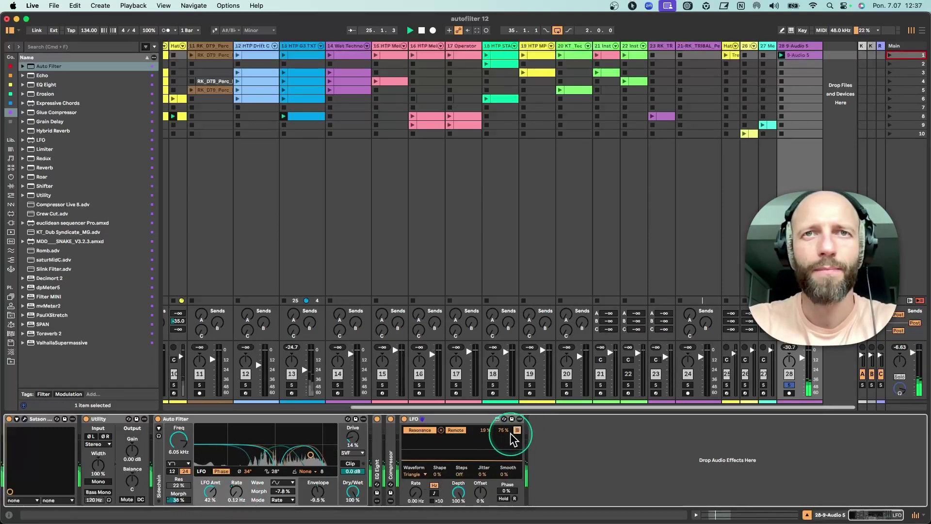
left_click(418, 475)
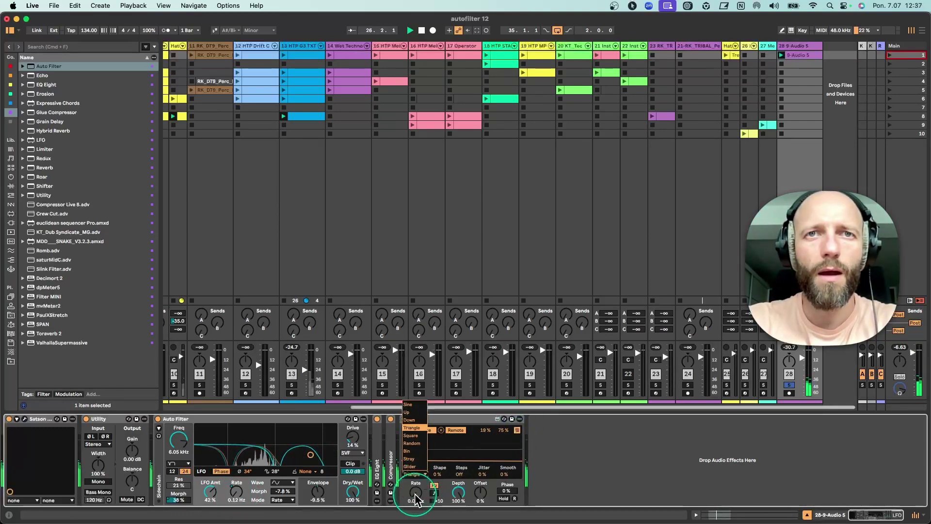
mouse_move(416, 494)
left_mouse_down()
mouse_move(415, 480)
mouse_move(416, 499)
left_mouse_up()
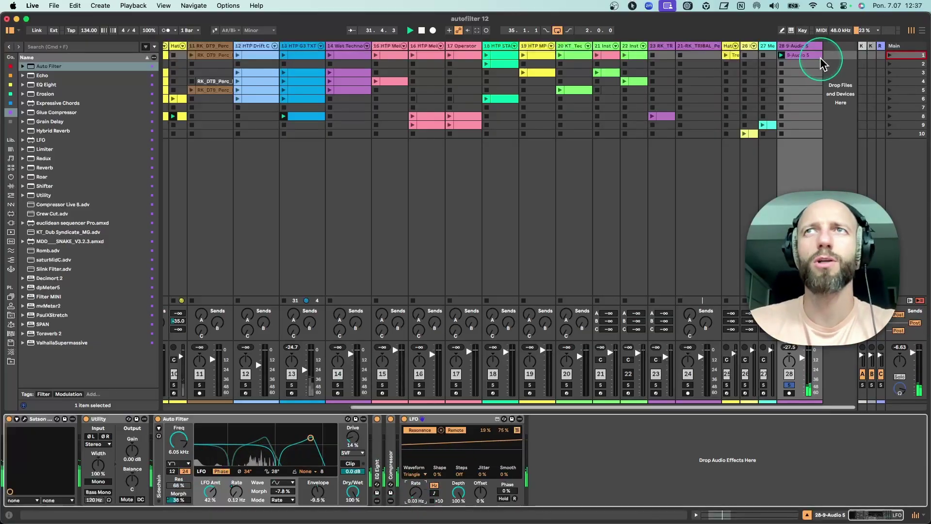
- Unsolo the 9-Audio 5 track and lower its Auto Filter frequency to 1.36 kHz within the full mix
left_click(800, 55)
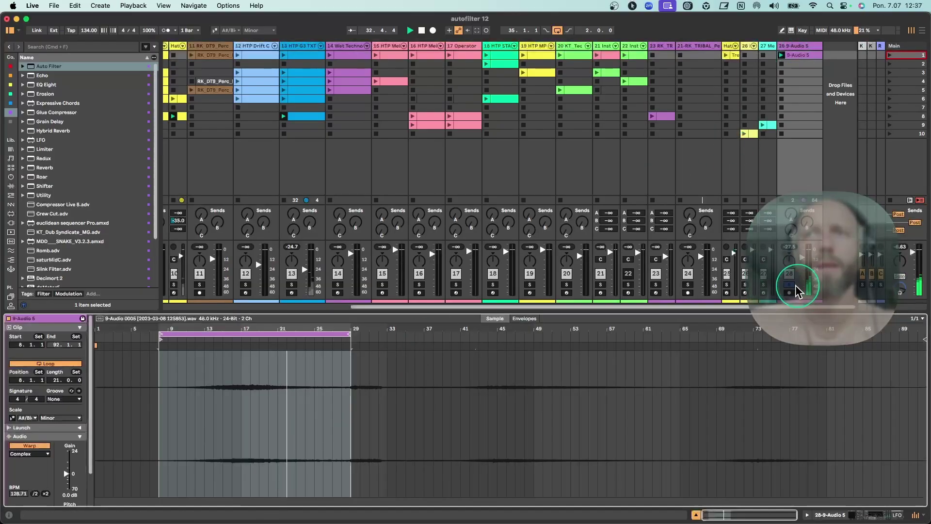
left_click(790, 285)
key("shift+Tab")
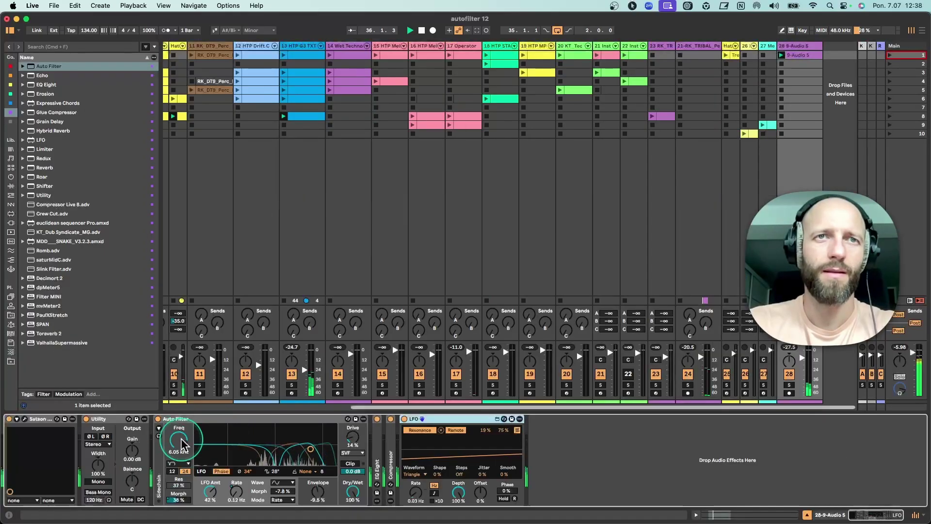
left_click_drag(180, 440, 180, 443)
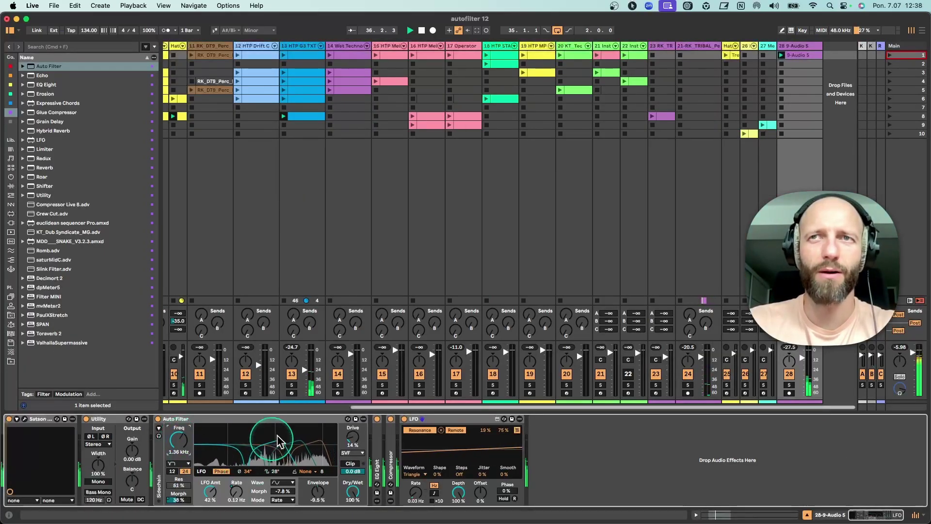
left_click_drag(366, 409, 142, 407)
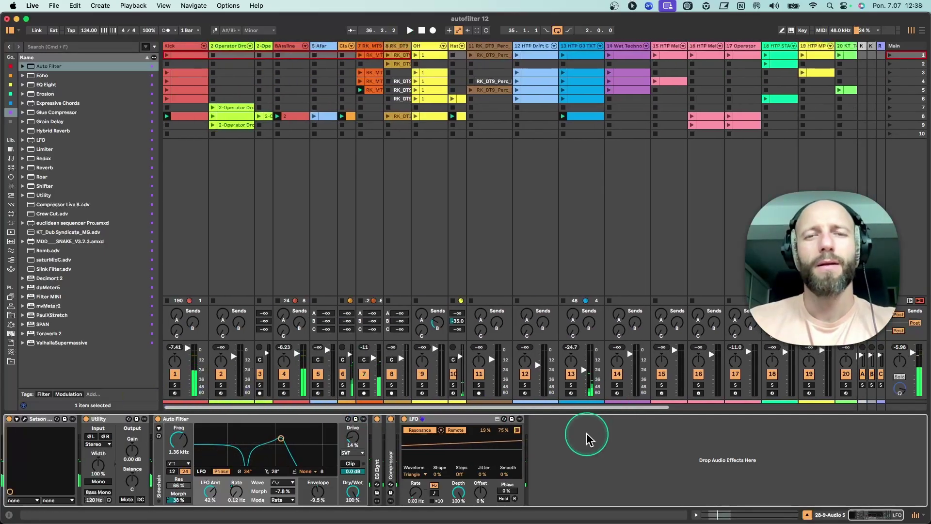